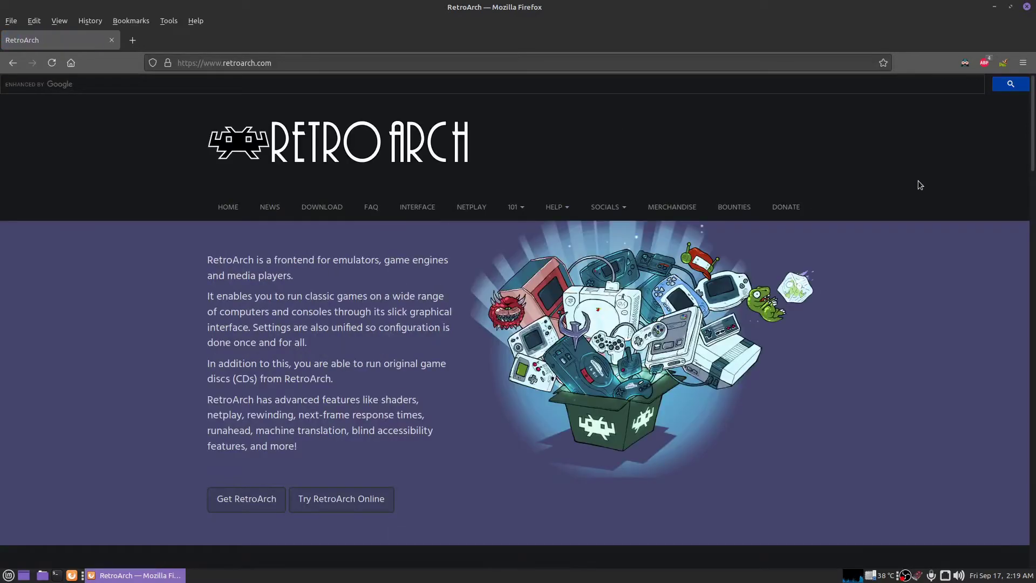
Open the RetroArch site's download page, find the Linux AppImage download and cancel the save prompt for RetroArch.7z
{"action": "left_click", "coordinate": [318, 208]}
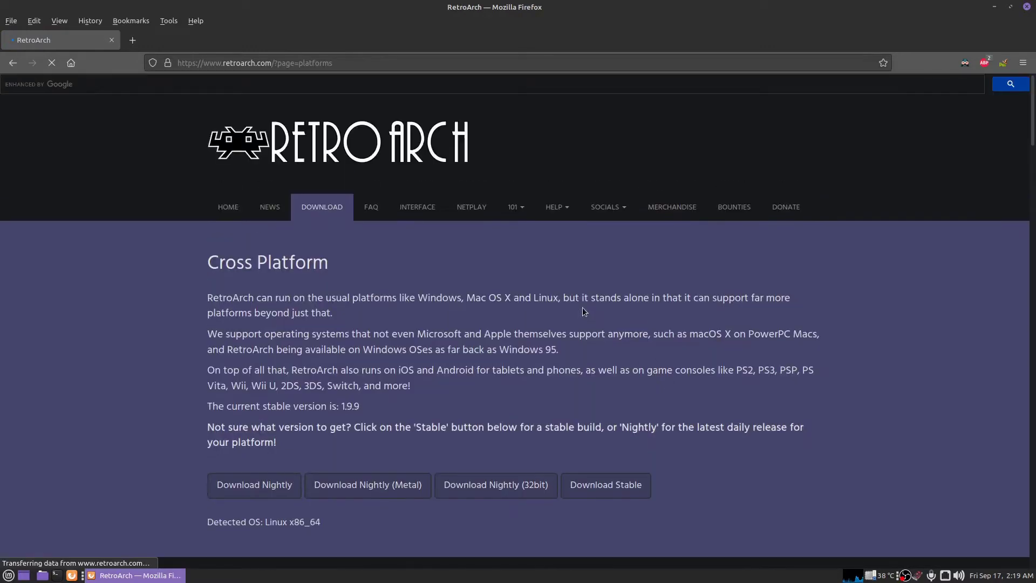
{"action": "scroll", "coordinate": [582, 307], "scroll_direction": "down", "scroll_amount": 10}
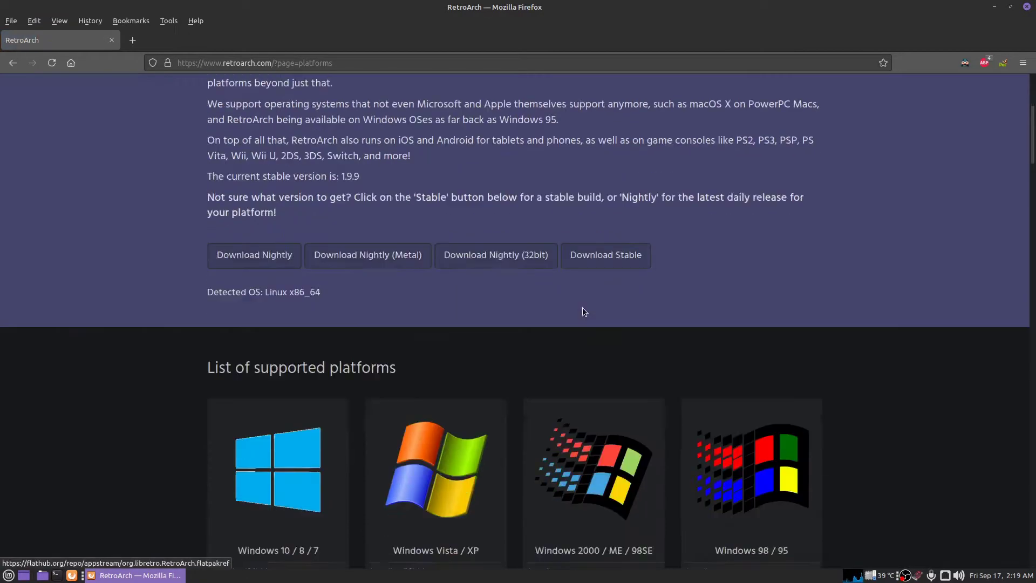
{"action": "scroll", "coordinate": [583, 309], "scroll_direction": "down", "scroll_amount": 5}
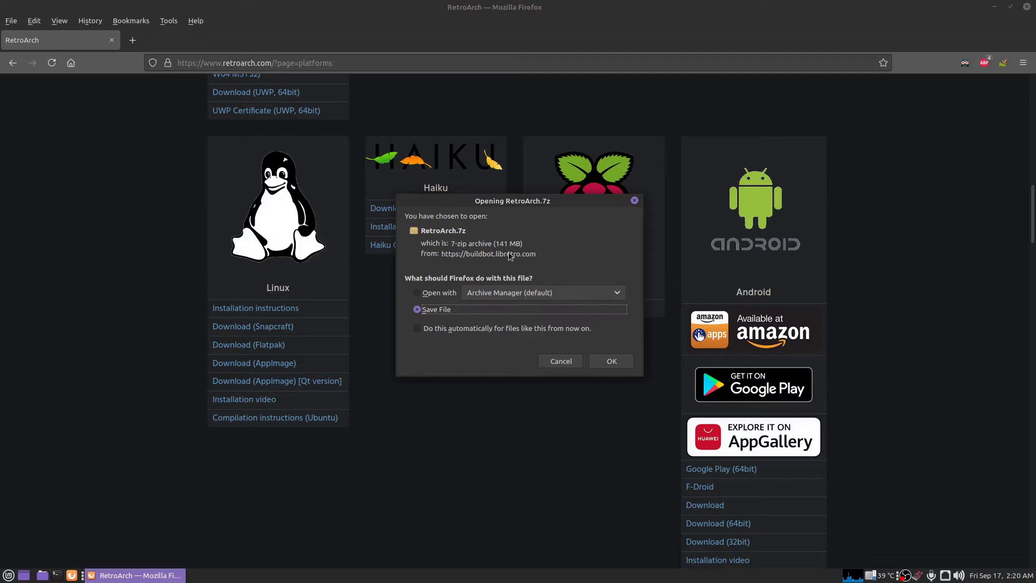
{"action": "left_click", "coordinate": [563, 362]}
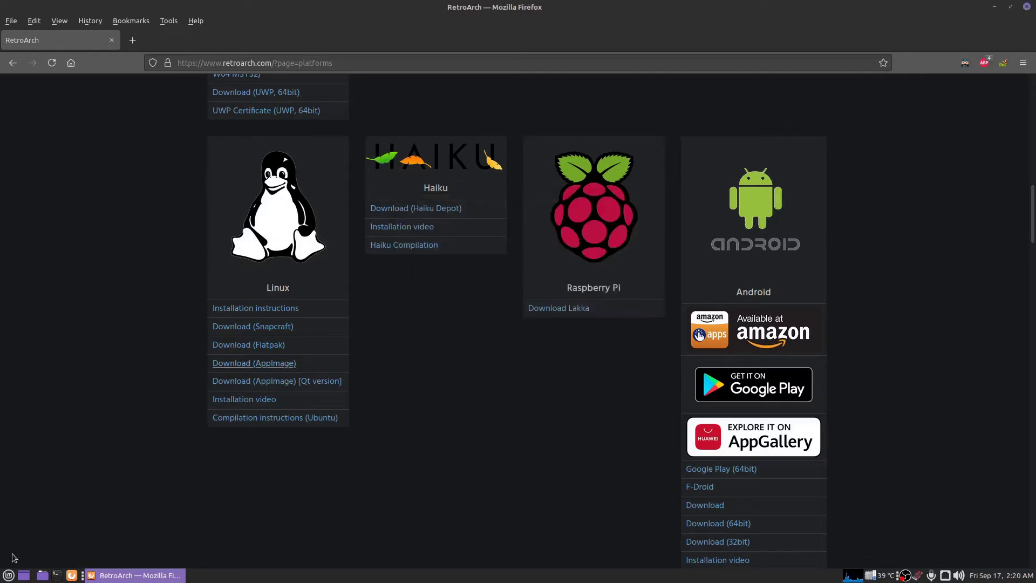
Locate the RetroArch-Linux-x86_64.AppImage file in the apps/appimage folder, then close the file manager and the browser
{"action": "left_click", "coordinate": [42, 575]}
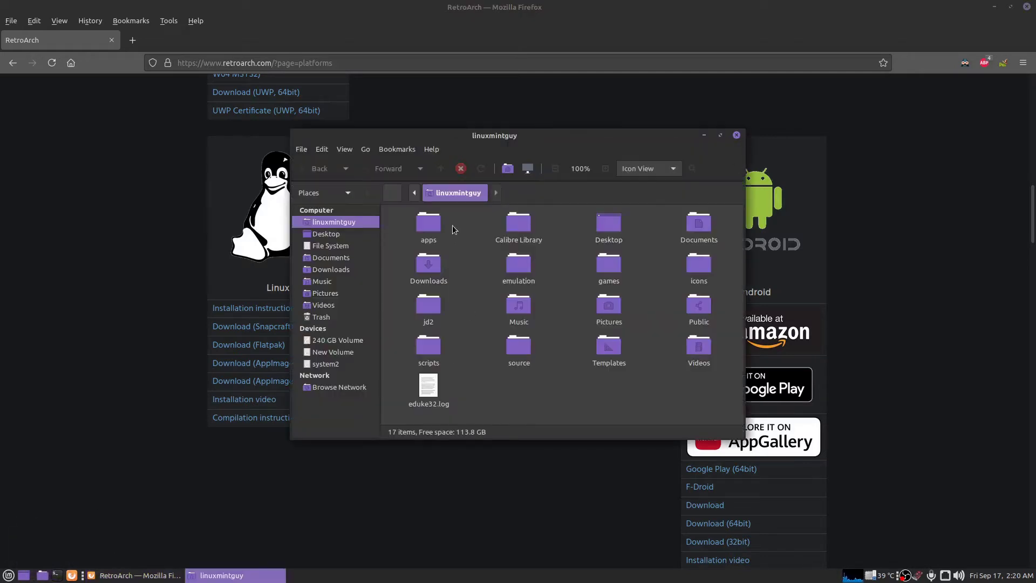
{"action": "double_click", "coordinate": [418, 225]}
{"action": "double_click", "coordinate": [429, 227]}
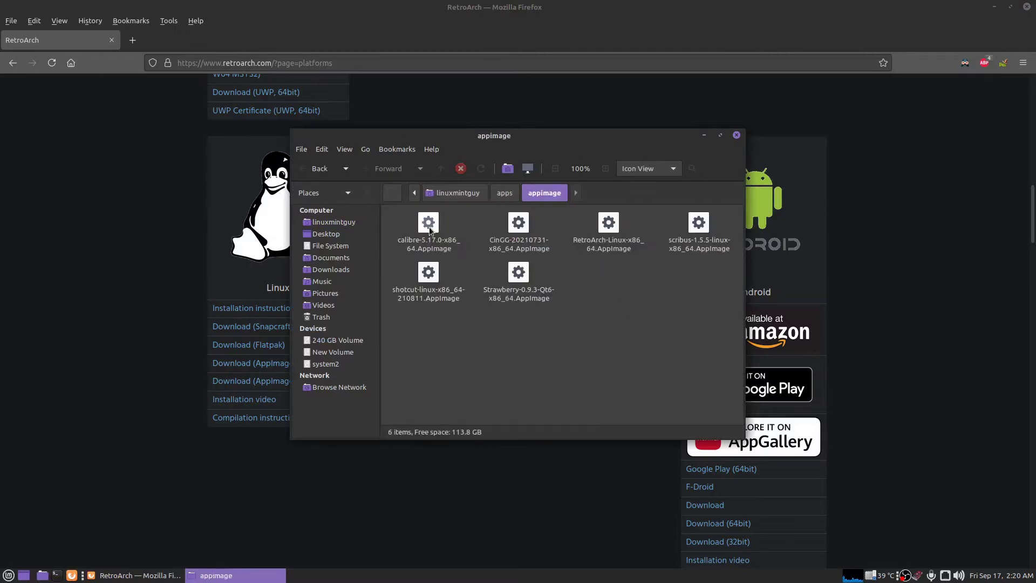
{"action": "left_click", "coordinate": [609, 227]}
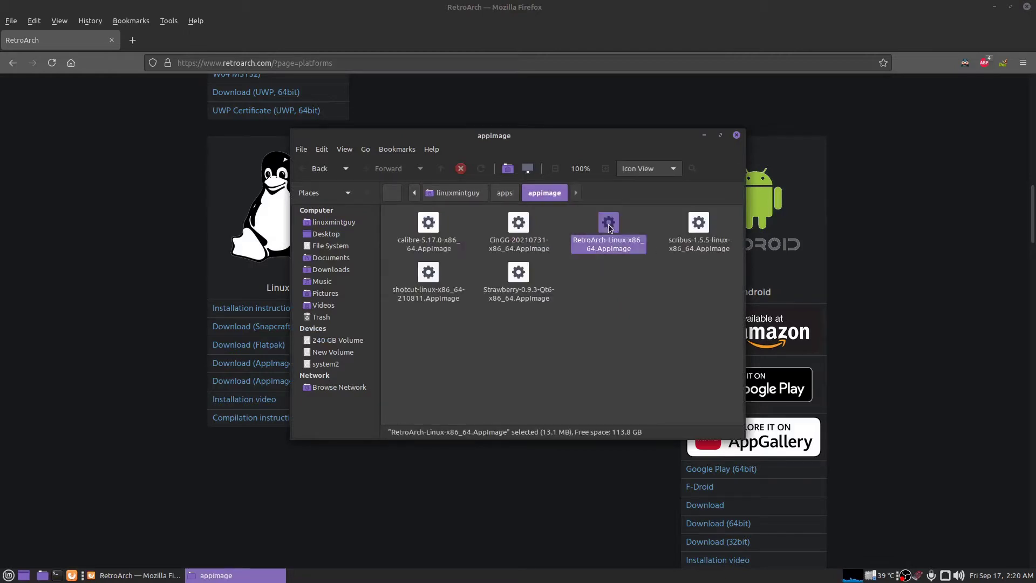
{"action": "left_click", "coordinate": [737, 136]}
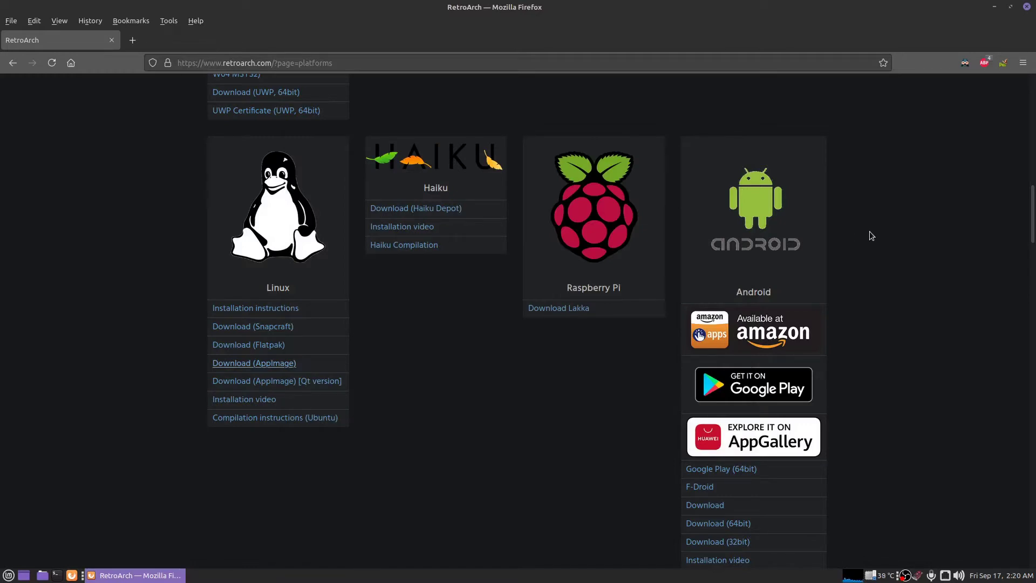
{"action": "left_click", "coordinate": [1027, 7]}
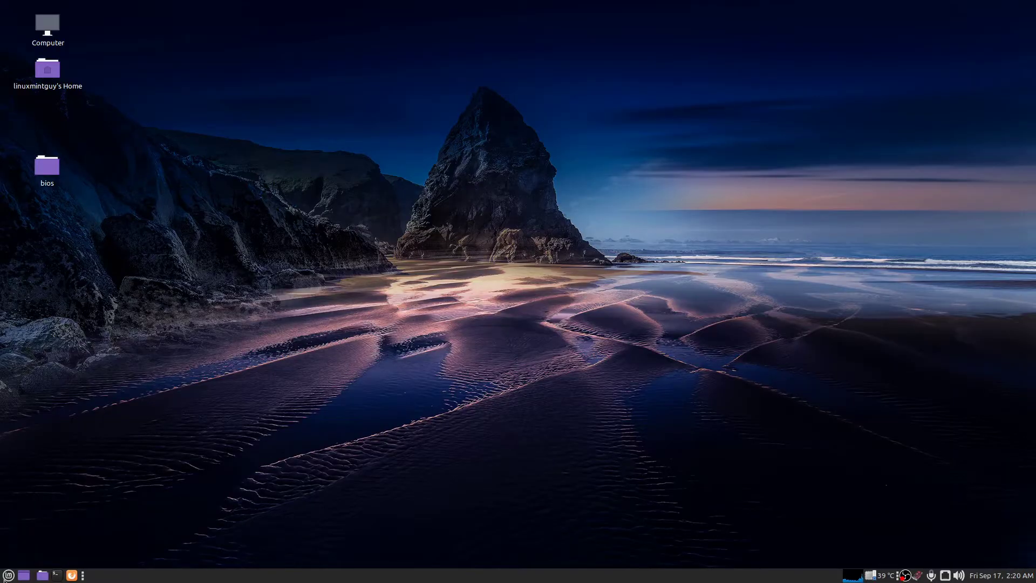
Launch Retroarch from the Games category of the installed applications
{"action": "left_click", "coordinate": [8, 576]}
{"action": "mouse_move", "coordinate": [143, 368]}
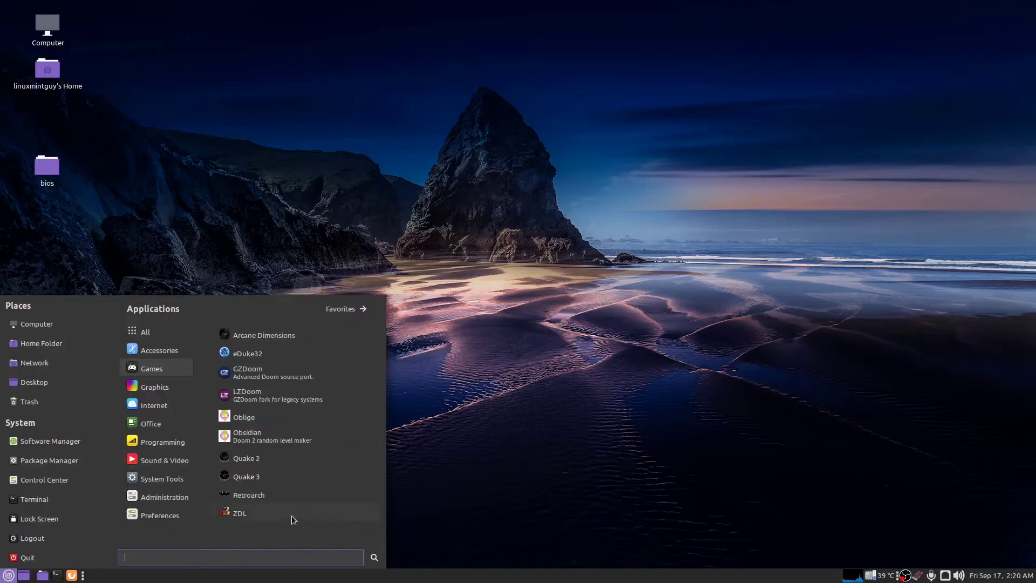
{"action": "left_click", "coordinate": [273, 497]}
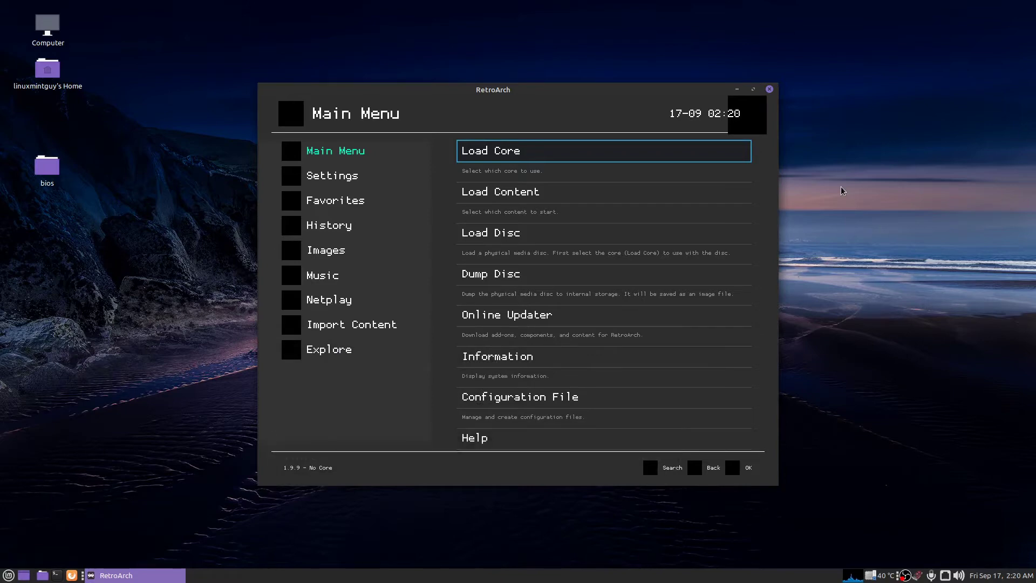
Open the Online Updater and update the assets
{"action": "key", "text": "Down"}
{"action": "key", "text": "Down"}
{"action": "key", "text": "Down"}
{"action": "key", "text": "Down"}
{"action": "key", "text": "Down"}
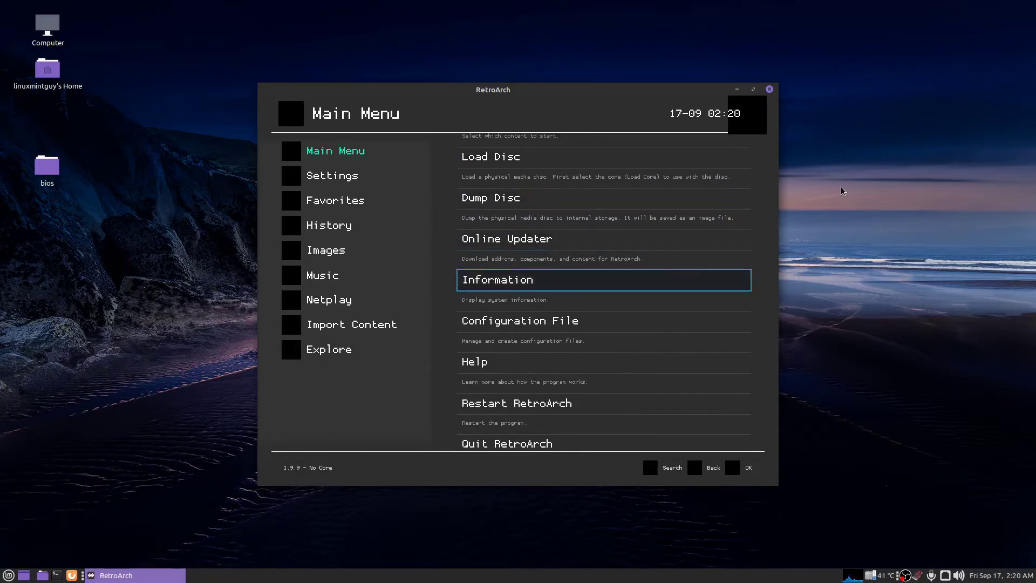
{"action": "key", "text": "Up"}
{"action": "key", "text": "Return"}
{"action": "key", "text": "Down"}
{"action": "key", "text": "Down"}
{"action": "key", "text": "Down"}
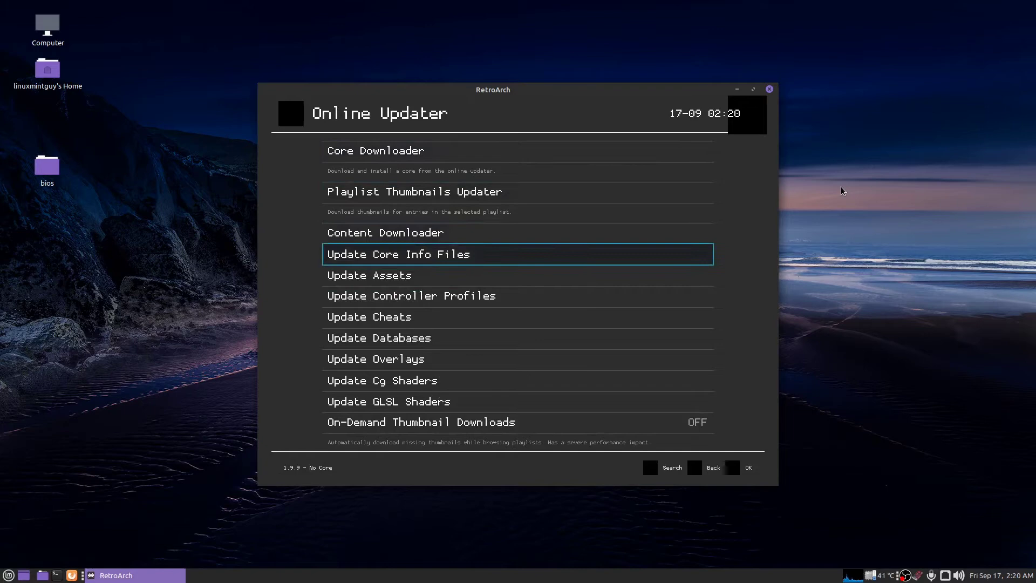
{"action": "key", "text": "Down"}
{"action": "key", "text": "Return"}
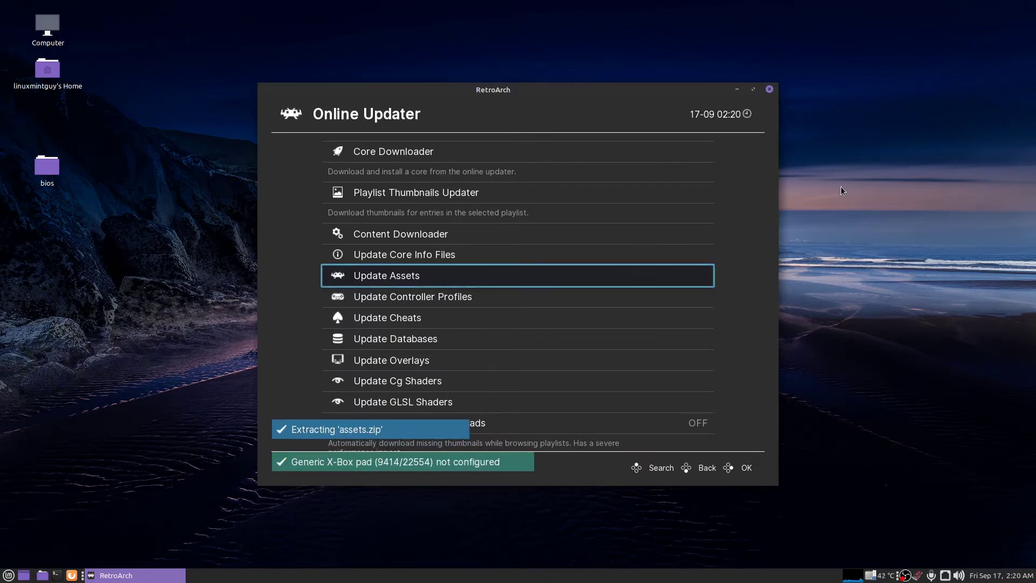
Update the core info files and the controller profiles in the Online Updater
{"action": "key", "text": "Up"}
{"action": "key", "text": "Return"}
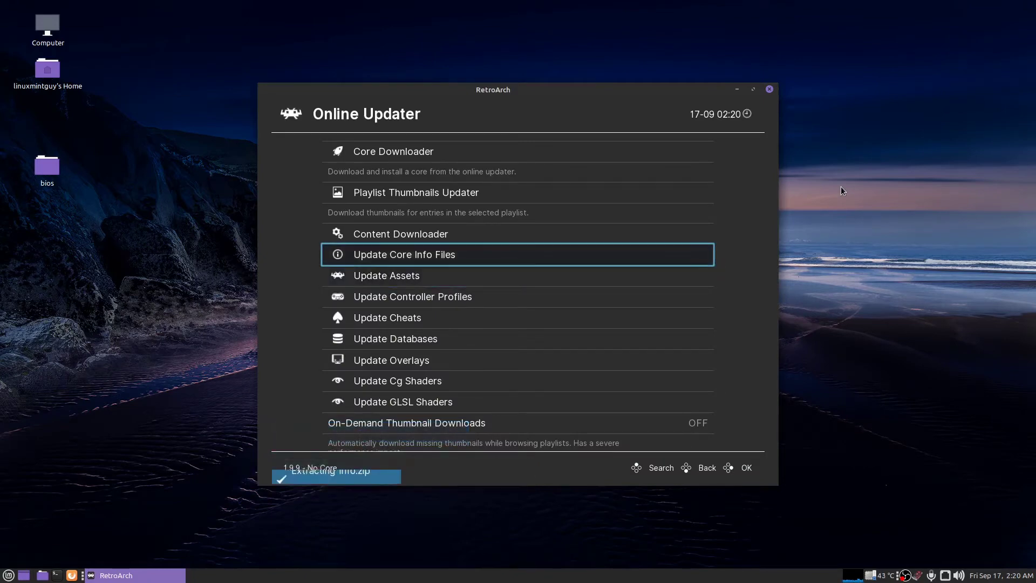
{"action": "key", "text": "Down"}
{"action": "key", "text": "Down"}
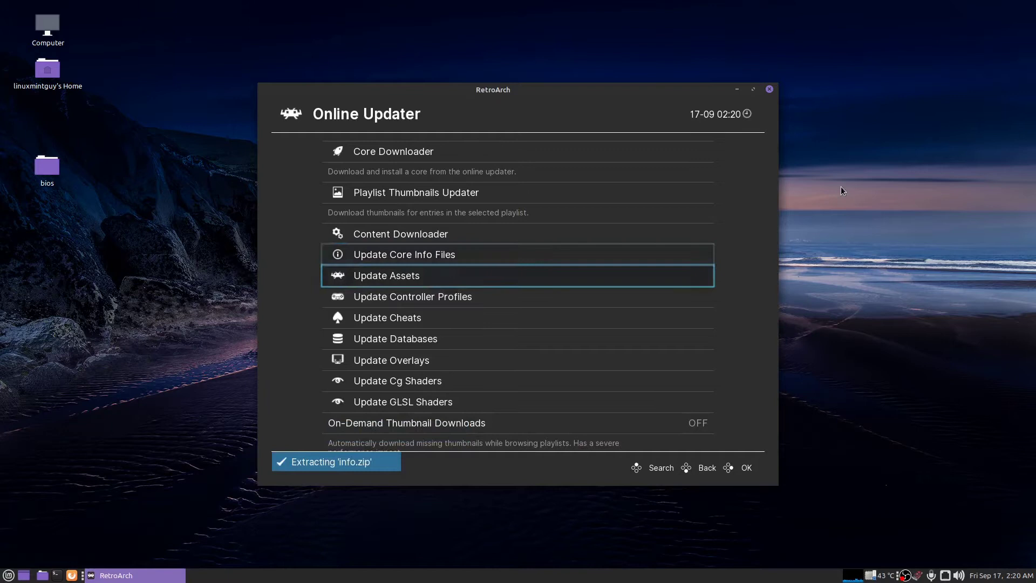
{"action": "key", "text": "Return"}
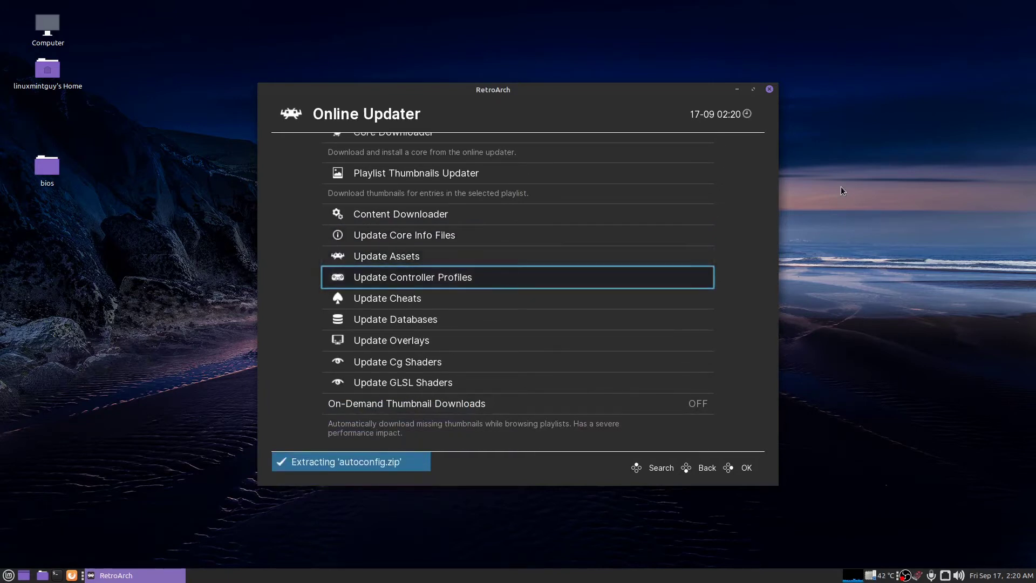
Update the databases and the overlays in the Online Updater
{"action": "key", "text": "Down"}
{"action": "key", "text": "Down"}
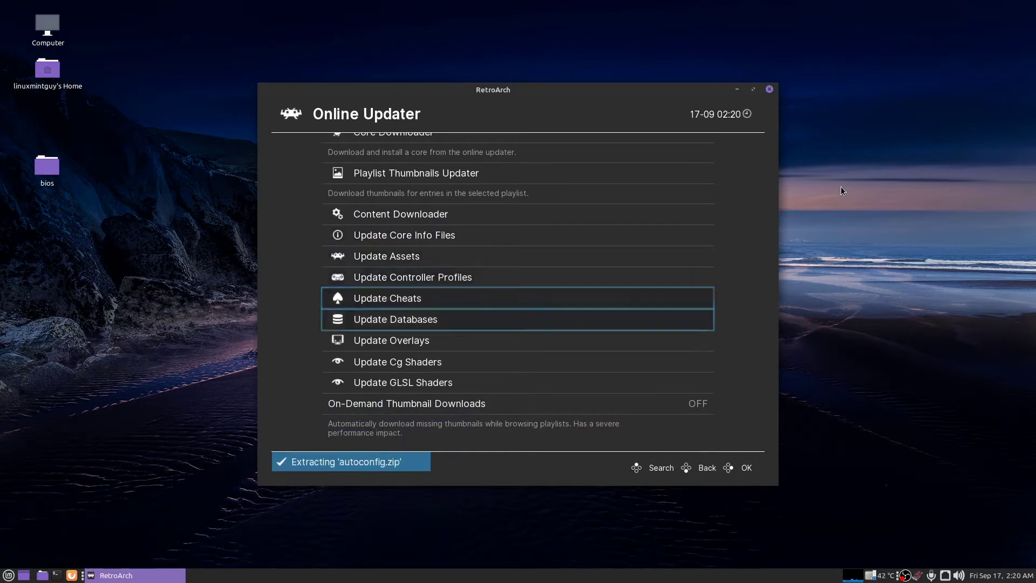
{"action": "key", "text": "Return"}
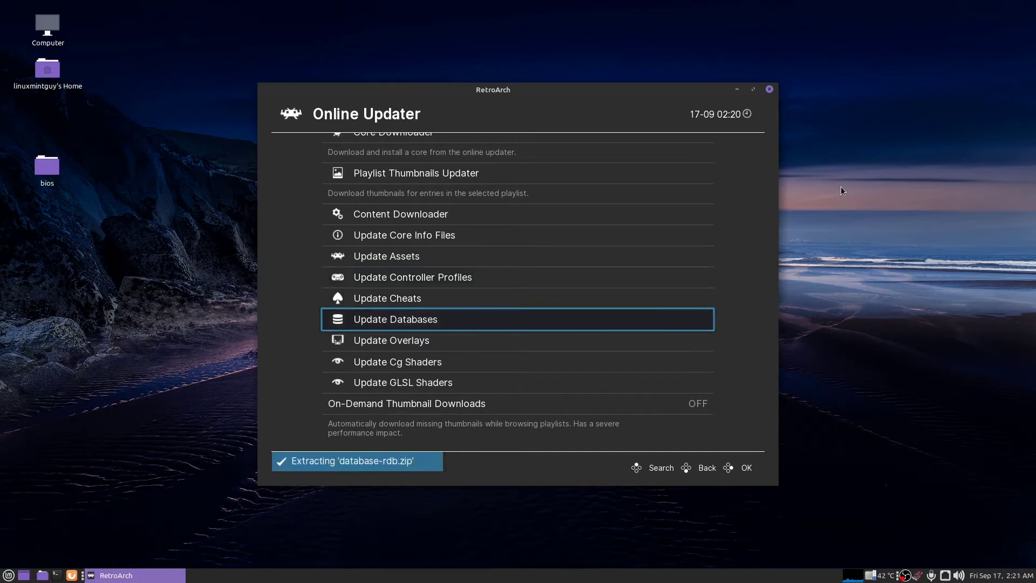
{"action": "key", "text": "Down"}
{"action": "key", "text": "Return"}
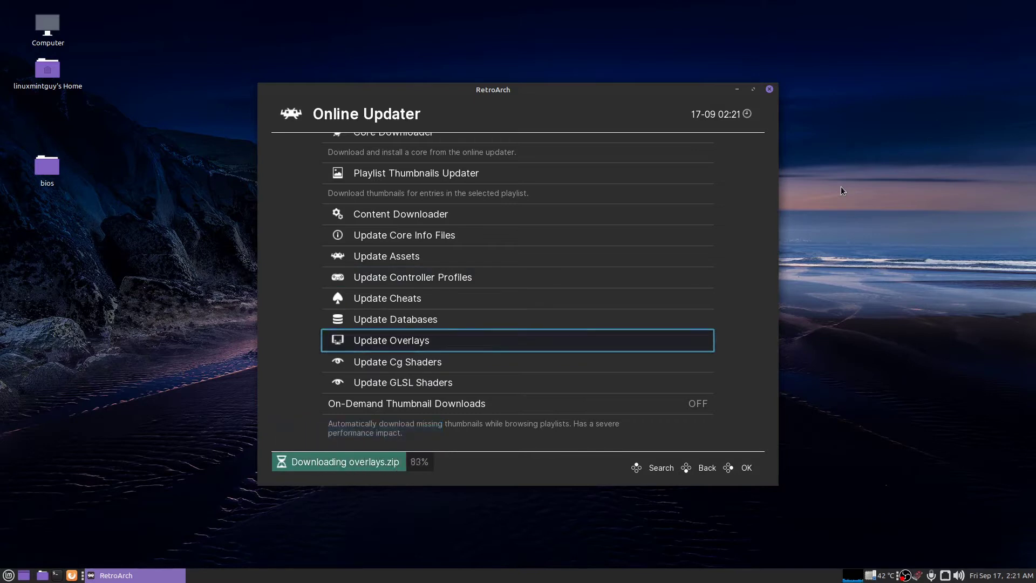
Update the Cg shaders and the GLSL shaders in the Online Updater
{"action": "key", "text": "Down"}
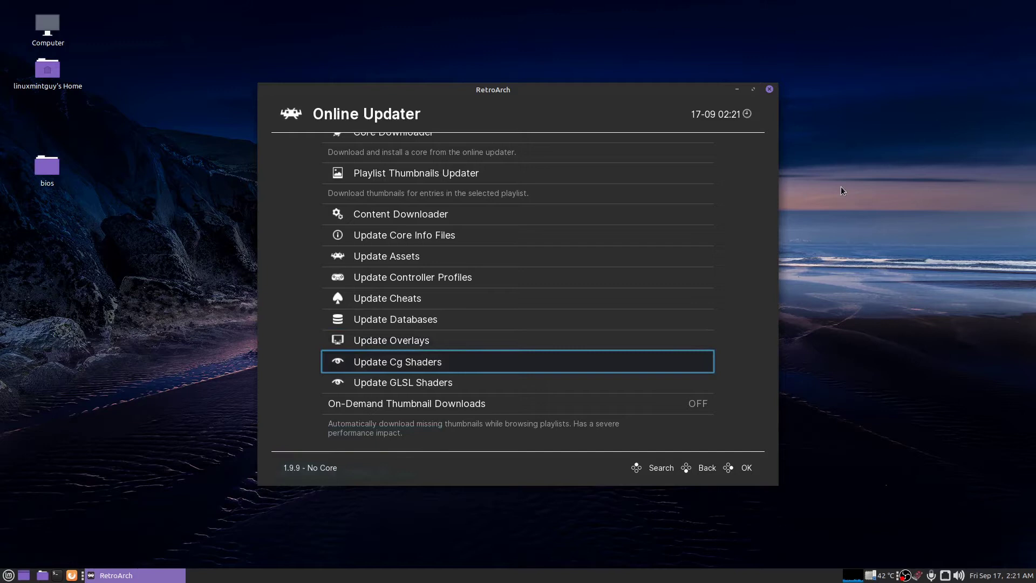
{"action": "key", "text": "Return"}
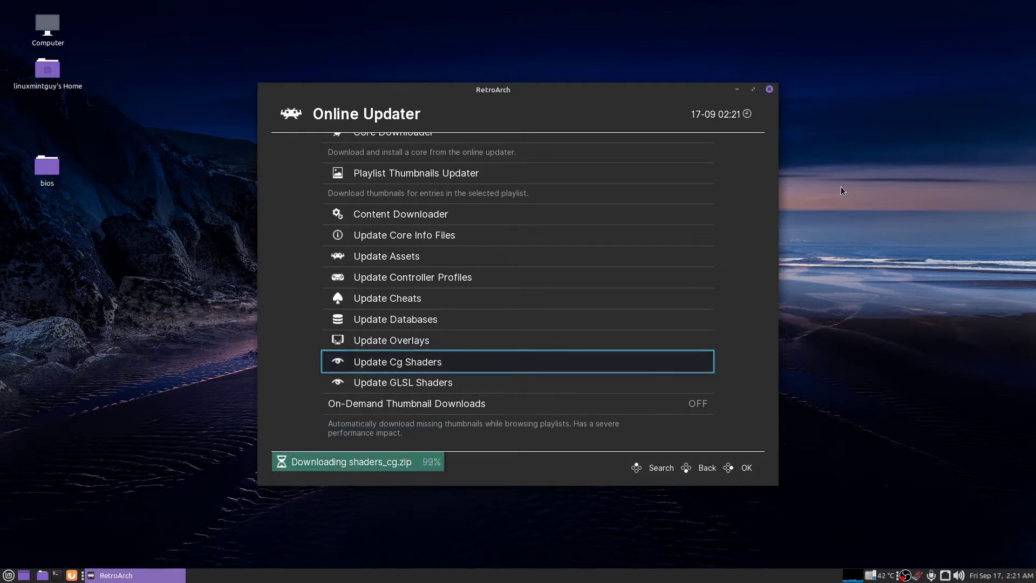
{"action": "key", "text": "Down"}
{"action": "key", "text": "Return"}
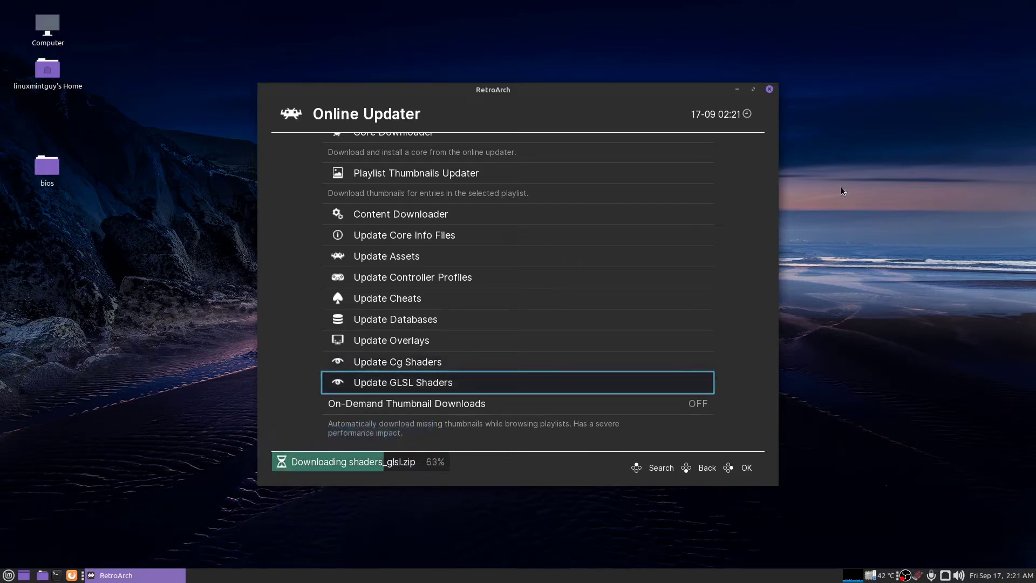
{"action": "key", "text": "Down"}
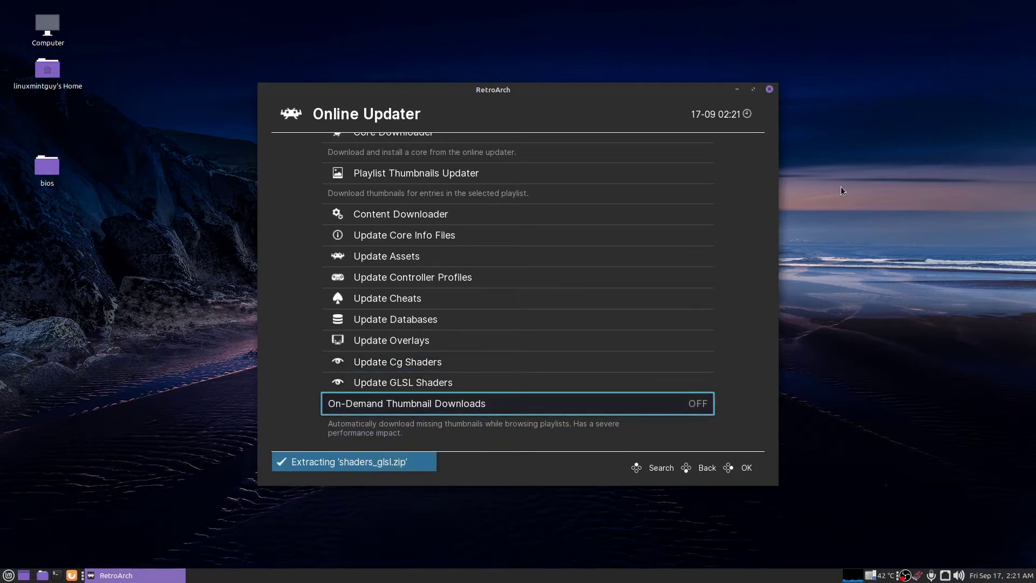
{"action": "key", "text": "Down"}
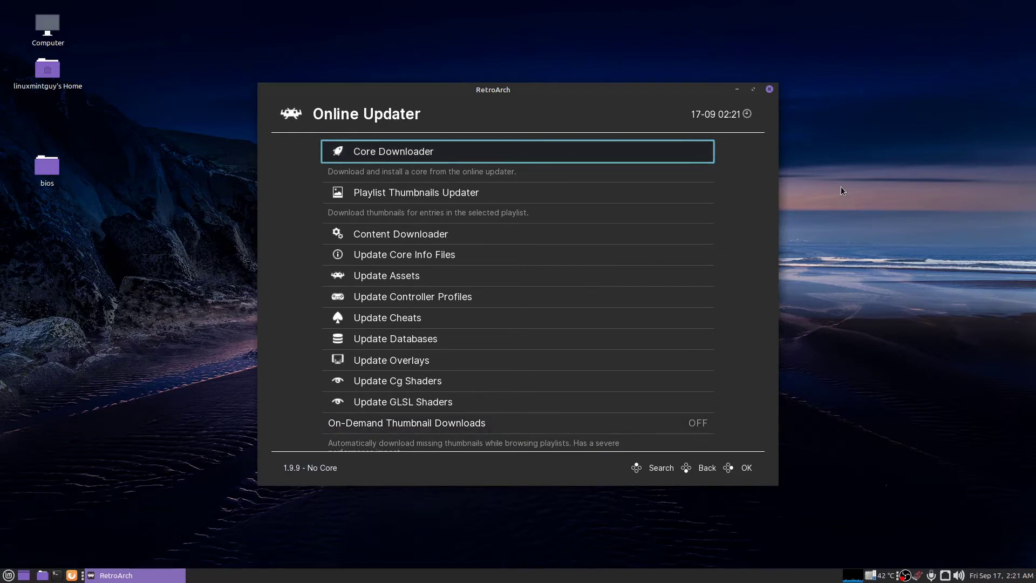
Leave the Online Updater and open the Input settings
{"action": "key", "text": "BackSpace"}
{"action": "key", "text": "Left"}
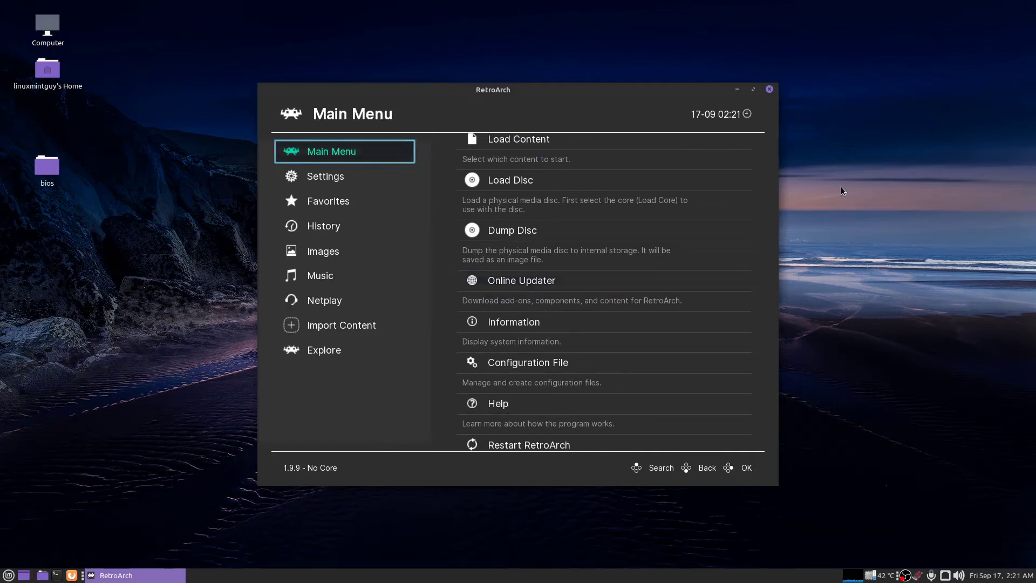
{"action": "key", "text": "Down"}
{"action": "key", "text": "Right"}
{"action": "key", "text": "Down"}
{"action": "key", "text": "Down"}
{"action": "key", "text": "Down"}
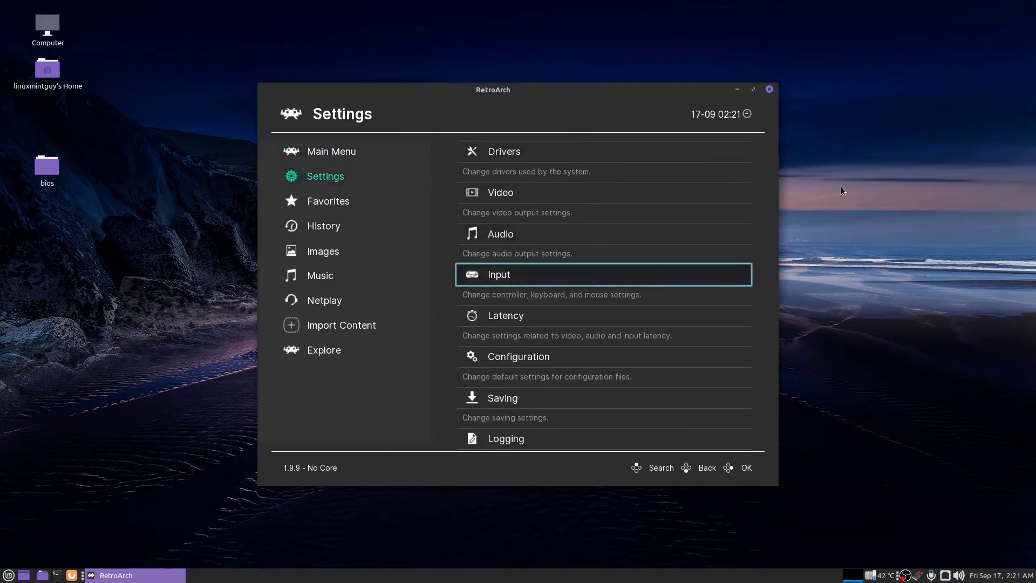
{"action": "key", "text": "Return"}
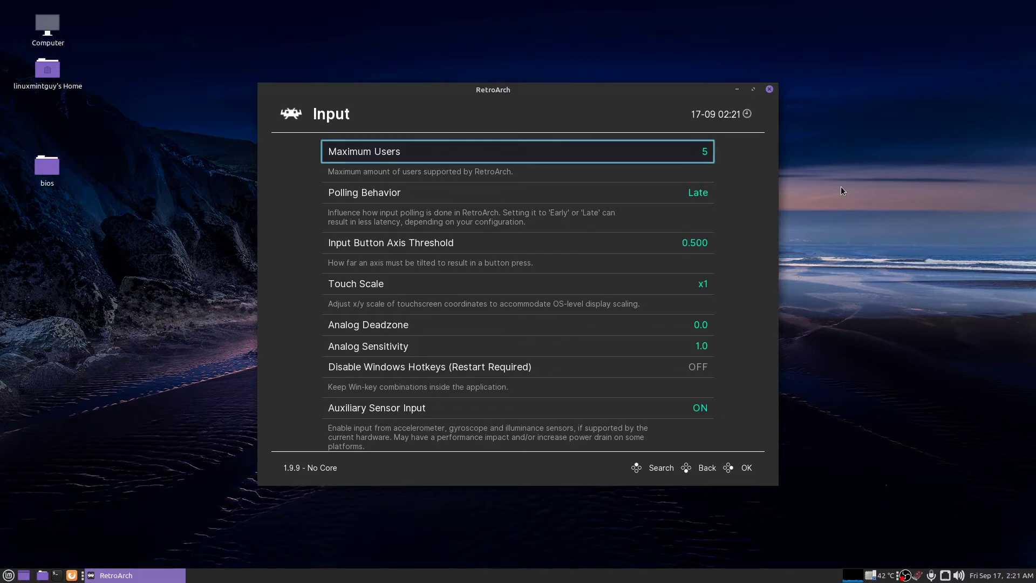
In the Hotkeys settings, set Menu Toggle Controller Combo to L1 + R1 + Start + Select and return to the Input settings
{"action": "key", "text": "Down"}
{"action": "key", "text": "Down"}
{"action": "key", "text": "Down"}
{"action": "key", "text": "Down"}
{"action": "key", "text": "Down"}
{"action": "key", "text": "Down"}
{"action": "key", "text": "Down"}
{"action": "key", "text": "Down"}
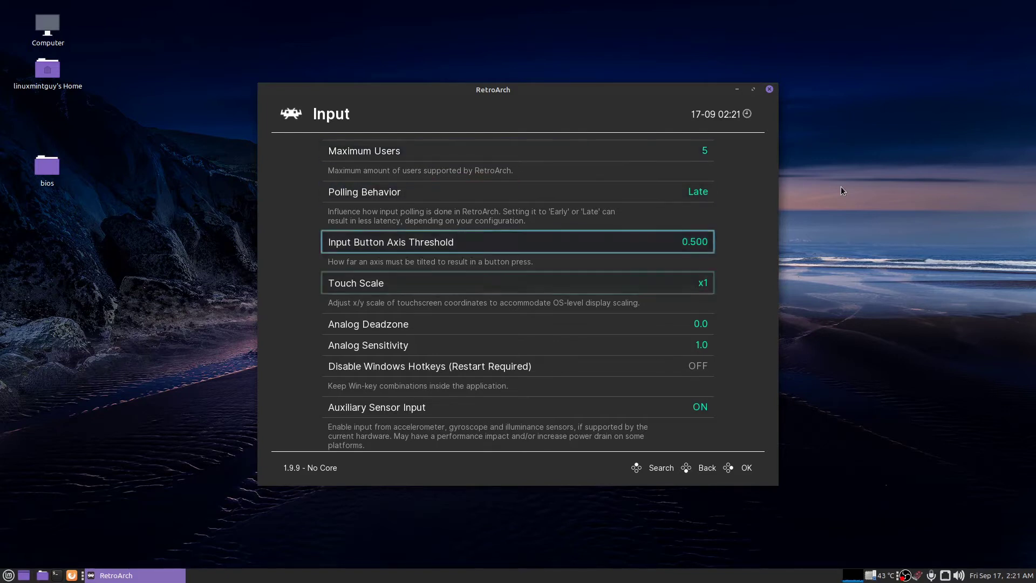
{"action": "key", "text": "Down"}
{"action": "key", "text": "Down"}
{"action": "key", "text": "Down"}
{"action": "key", "text": "Down"}
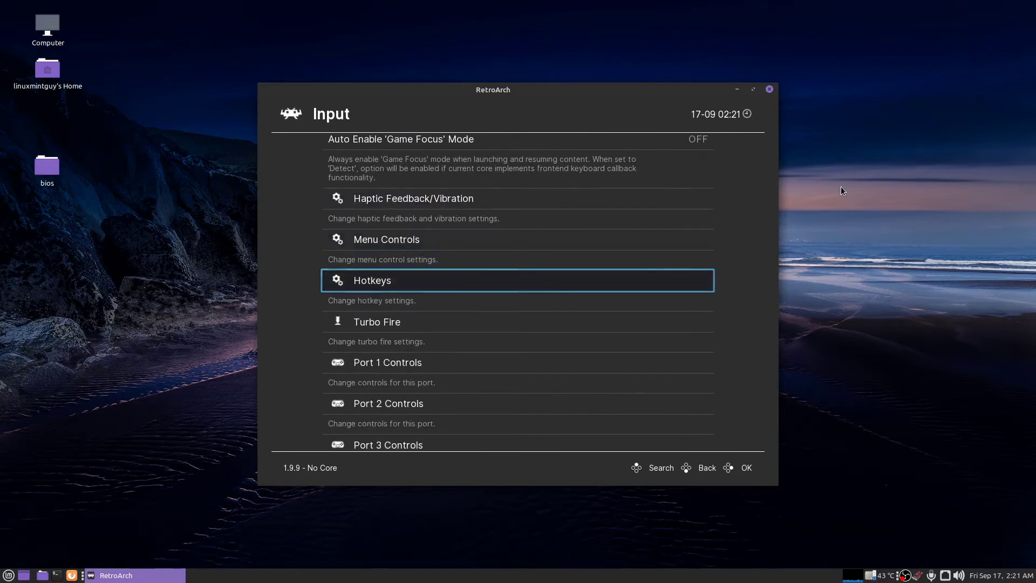
{"action": "key", "text": "Return"}
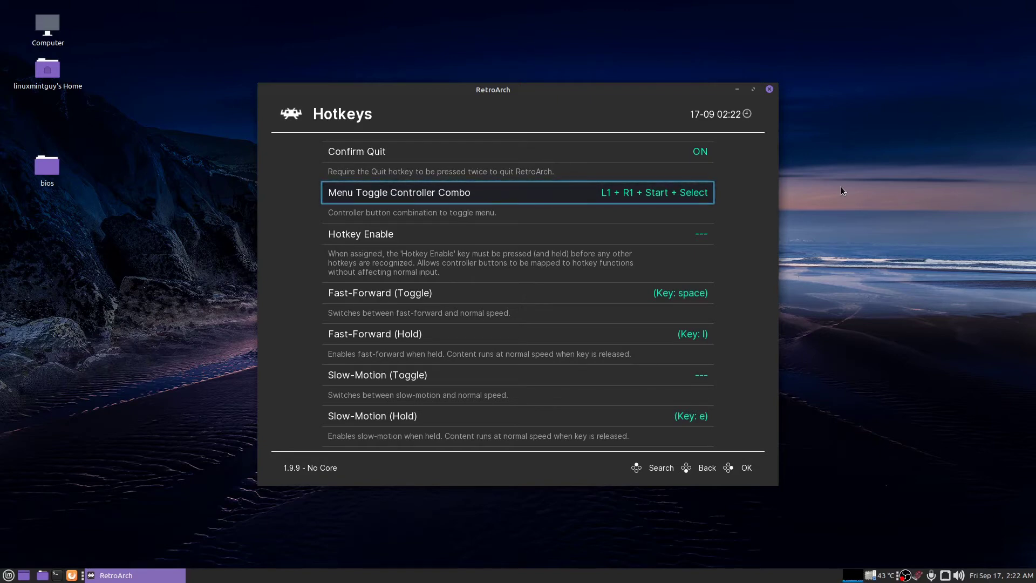
{"action": "key", "text": "BackSpace"}
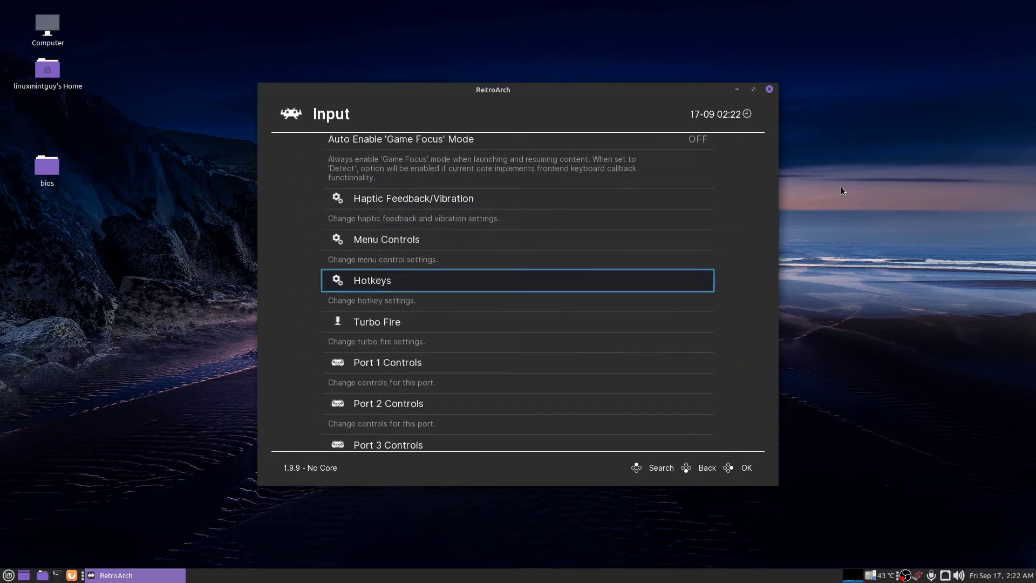
Set the Analog to Digital Type of the Port 1 Controls to Left Analog
{"action": "key", "text": "Down"}
{"action": "key", "text": "Down"}
{"action": "key", "text": "Return"}
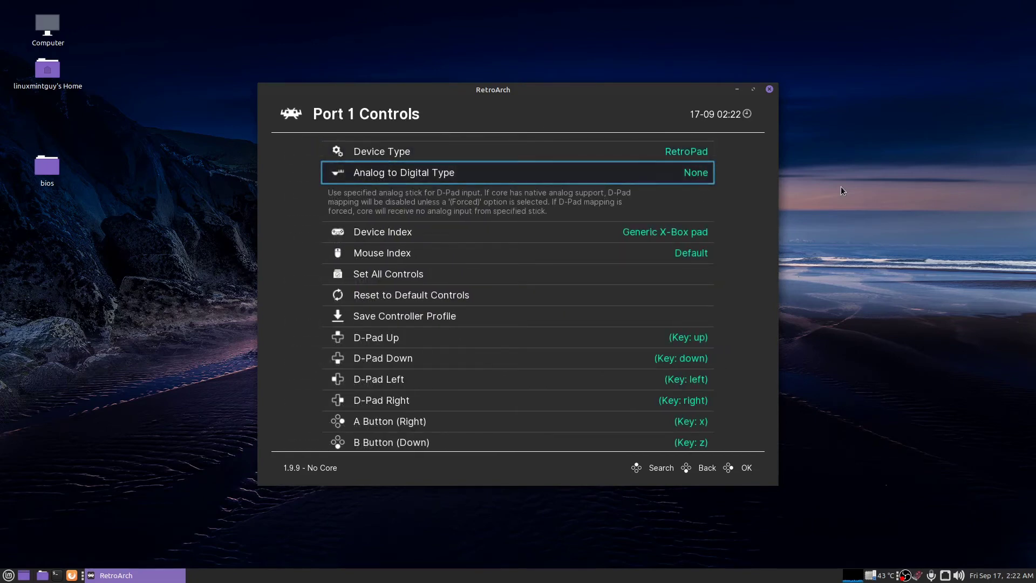
{"action": "key", "text": "Return"}
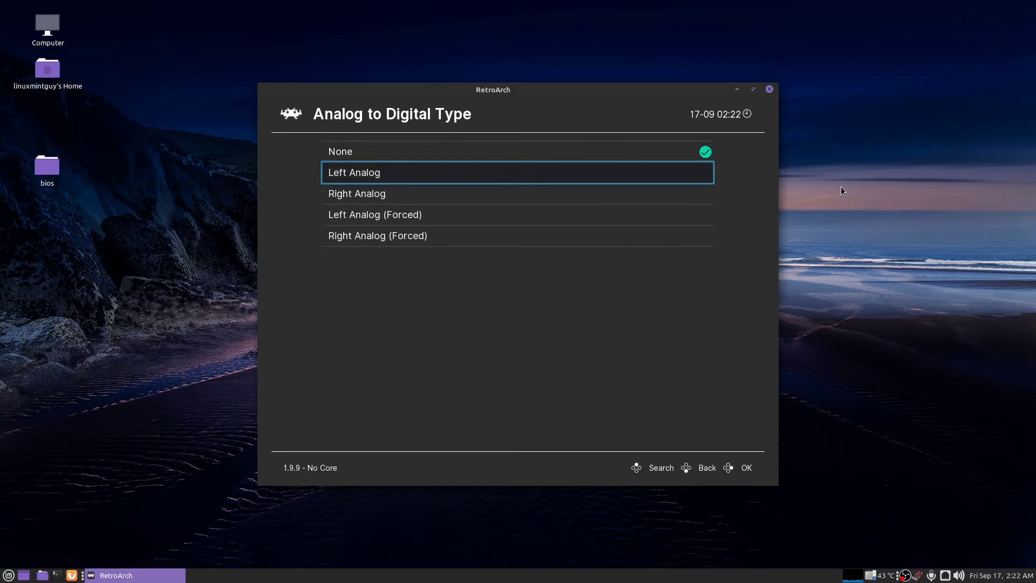
{"action": "key", "text": "Return"}
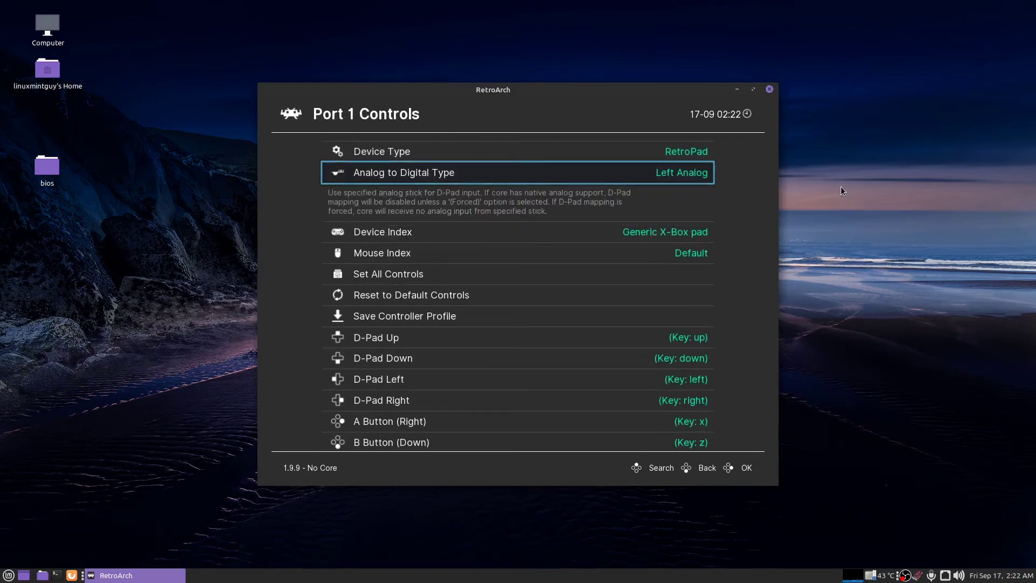
Leave the Port 1 Controls and open the Video settings
{"action": "key", "text": "BackSpace"}
{"action": "key", "text": "BackSpace"}
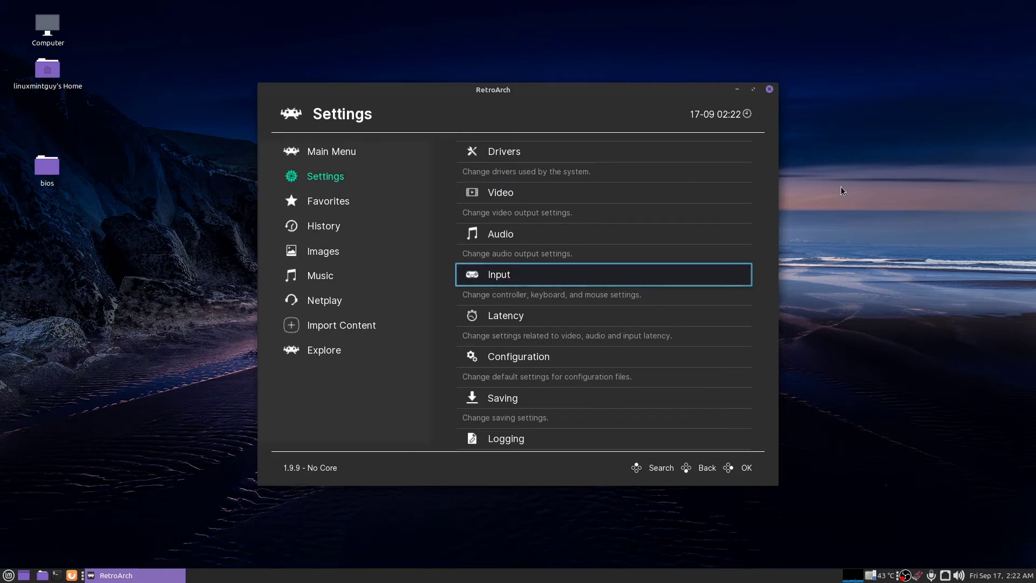
{"action": "key", "text": "BackSpace"}
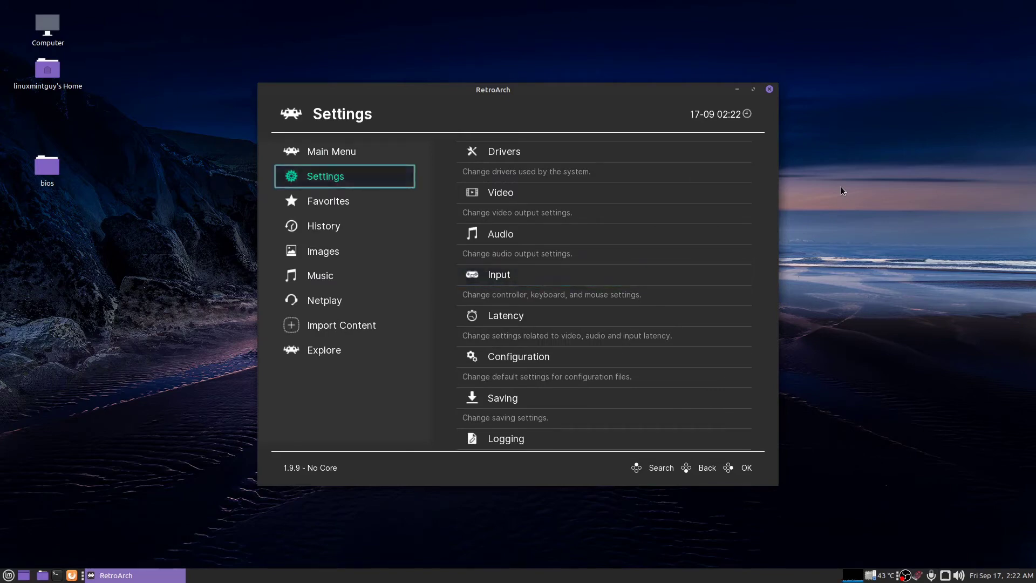
{"action": "key", "text": "Right"}
{"action": "key", "text": "Up"}
{"action": "key", "text": "Up"}
{"action": "key", "text": "Up"}
{"action": "key", "text": "Down"}
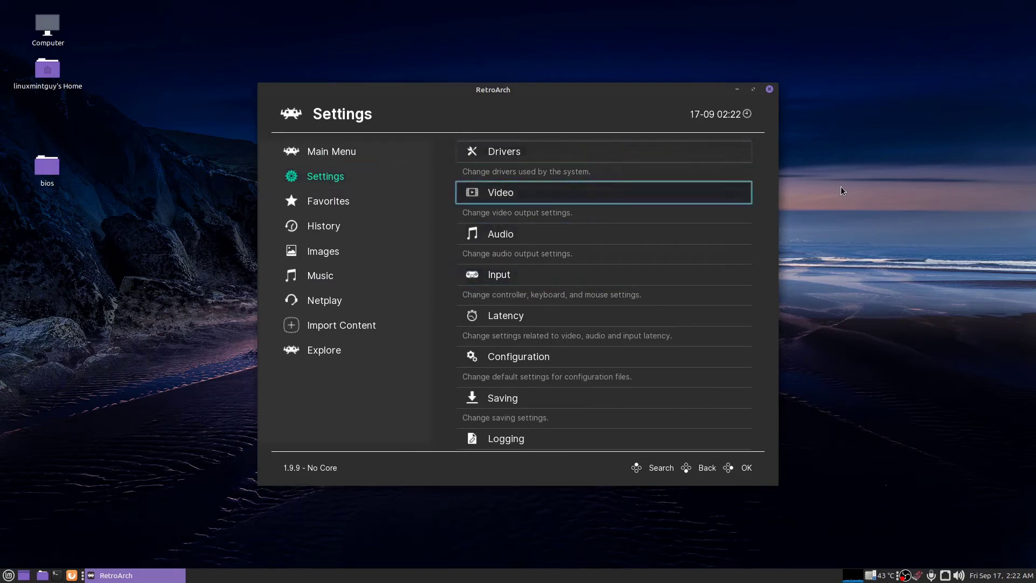
{"action": "key", "text": "Return"}
Turn on Start in Fullscreen Mode in the Fullscreen Mode settings
{"action": "key", "text": "Down"}
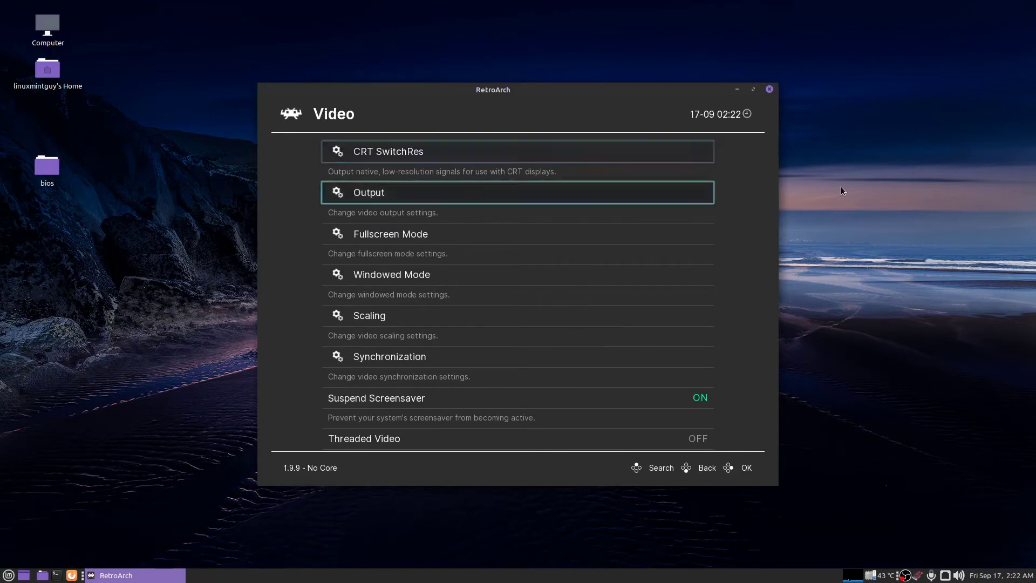
{"action": "key", "text": "Down"}
{"action": "key", "text": "Return"}
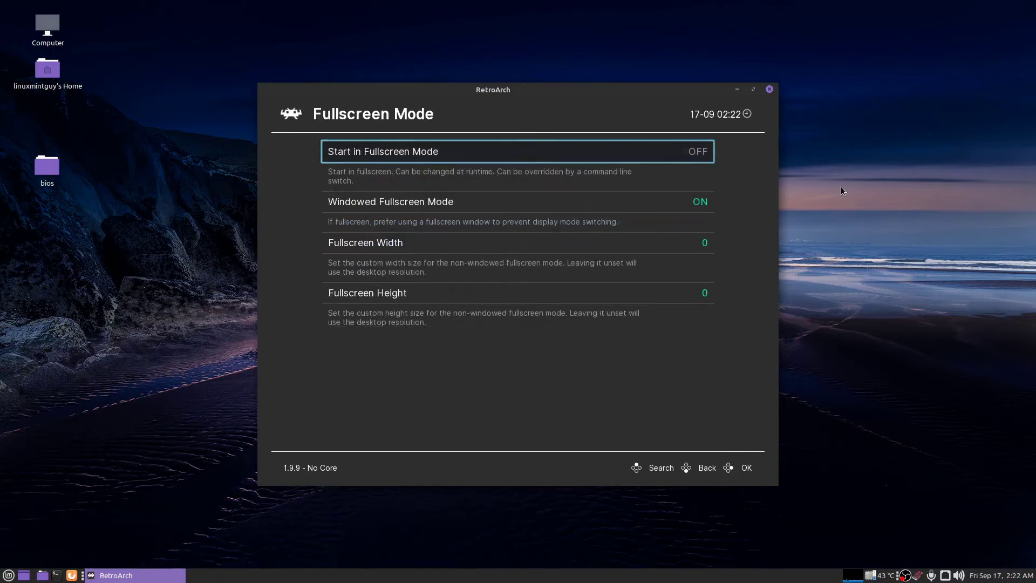
{"action": "key", "text": "Return"}
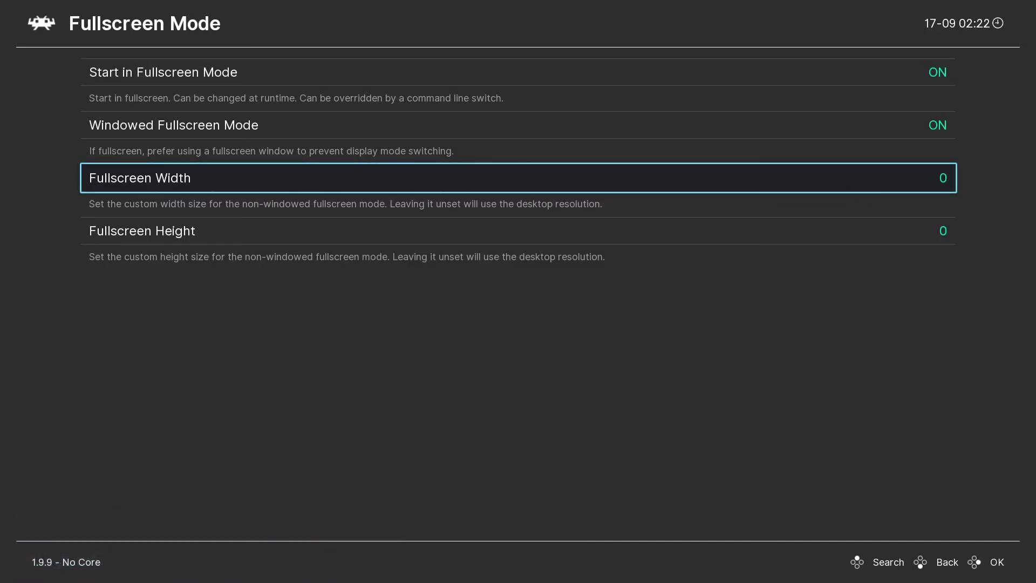
Return to the Main Menu, quit RetroArch and relaunch it from the desktop's Games applications
{"action": "key", "text": "BackSpace"}
{"action": "key", "text": "BackSpace"}
{"action": "key", "text": "BackSpace"}
{"action": "key", "text": "Up"}
{"action": "key", "text": "Up"}
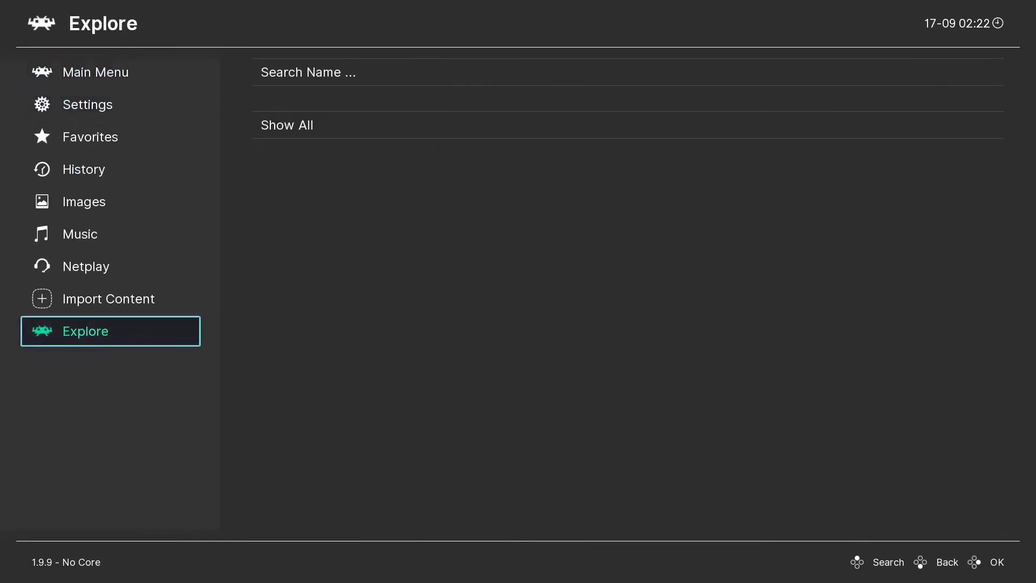
{"action": "key", "text": "Down"}
{"action": "key", "text": "Right"}
{"action": "key", "text": "Up"}
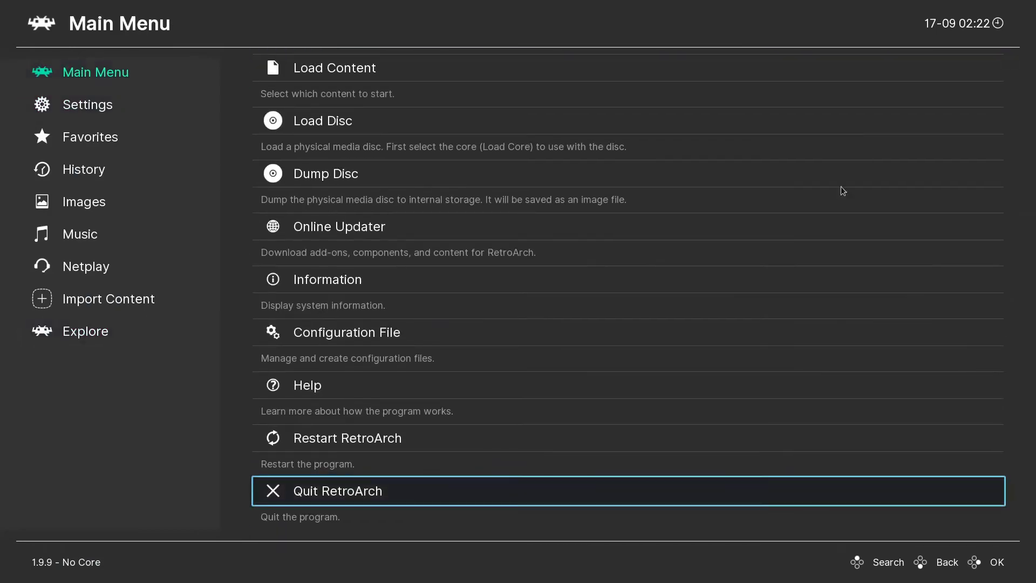
{"action": "key", "text": "Return"}
{"action": "key", "text": "super"}
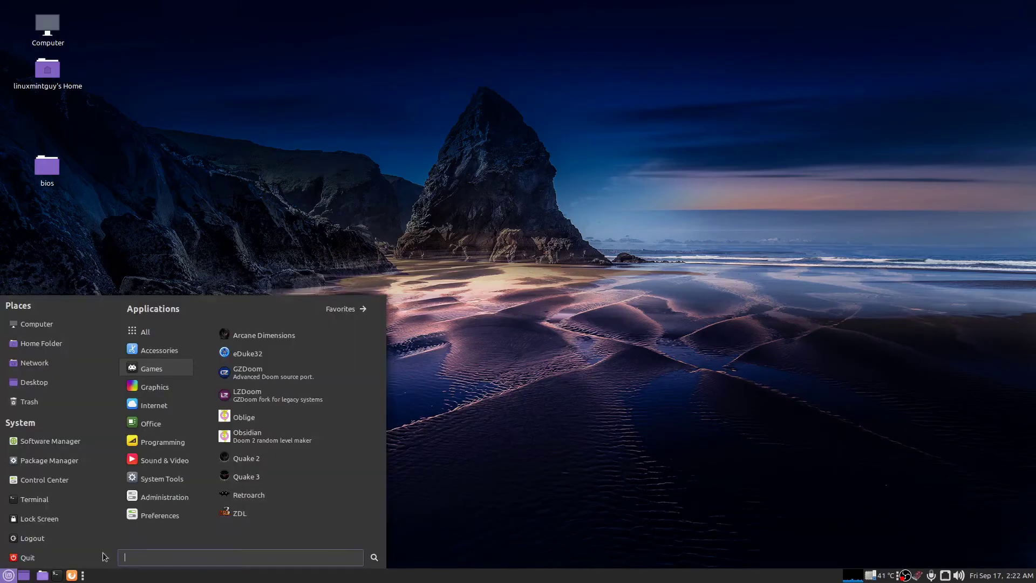
{"action": "left_click", "coordinate": [267, 497]}
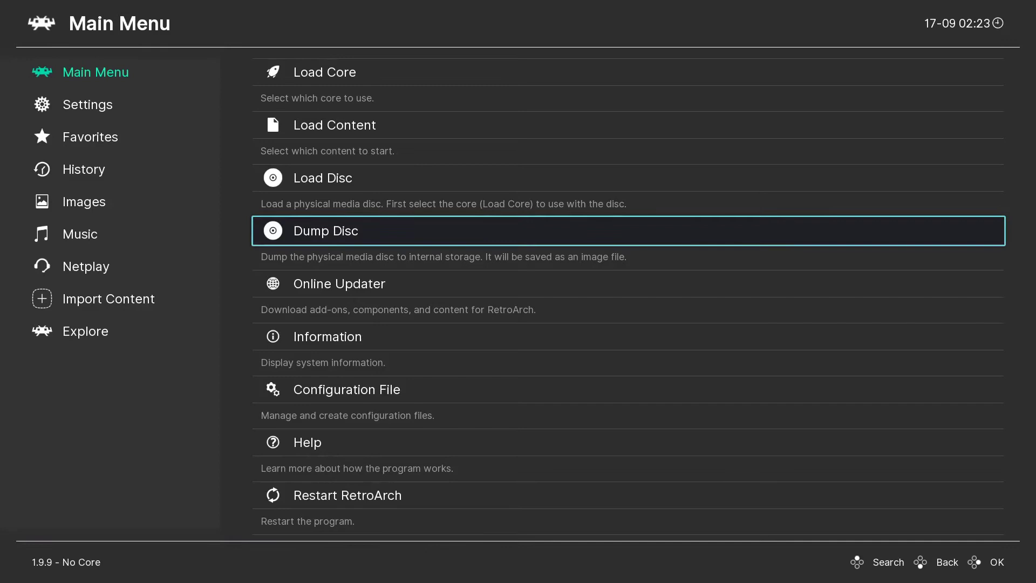
Open the Input settings
{"action": "key", "text": "Left"}
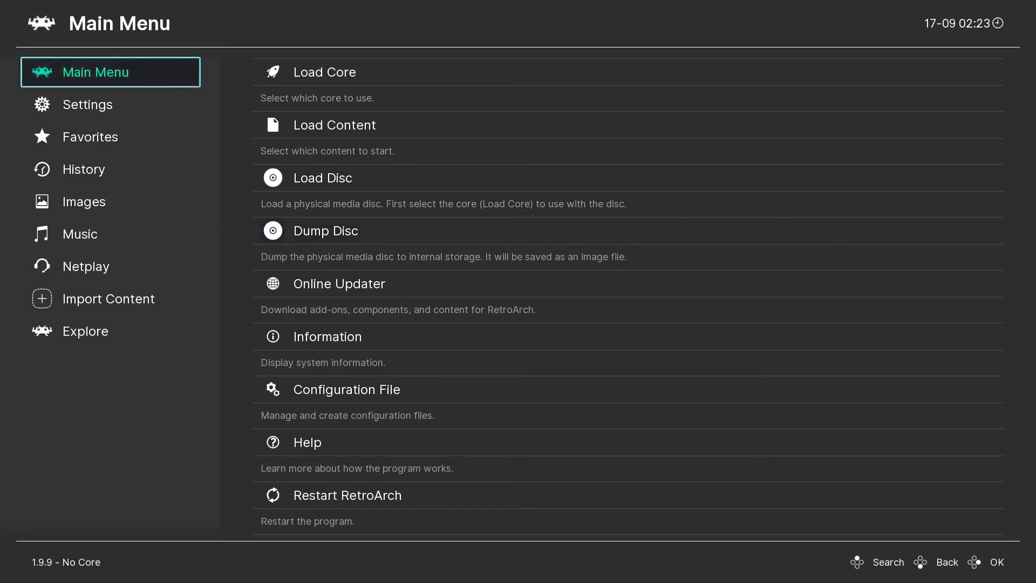
{"action": "key", "text": "Down"}
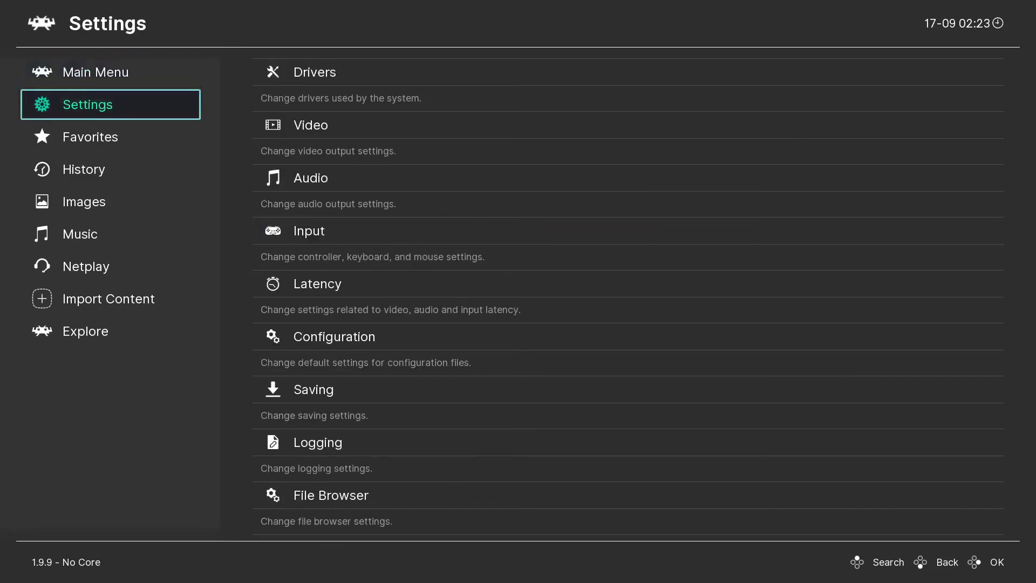
{"action": "key", "text": "Right"}
{"action": "key", "text": "Down"}
{"action": "key", "text": "Down"}
{"action": "key", "text": "Down"}
{"action": "key", "text": "Down"}
{"action": "key", "text": "Return"}
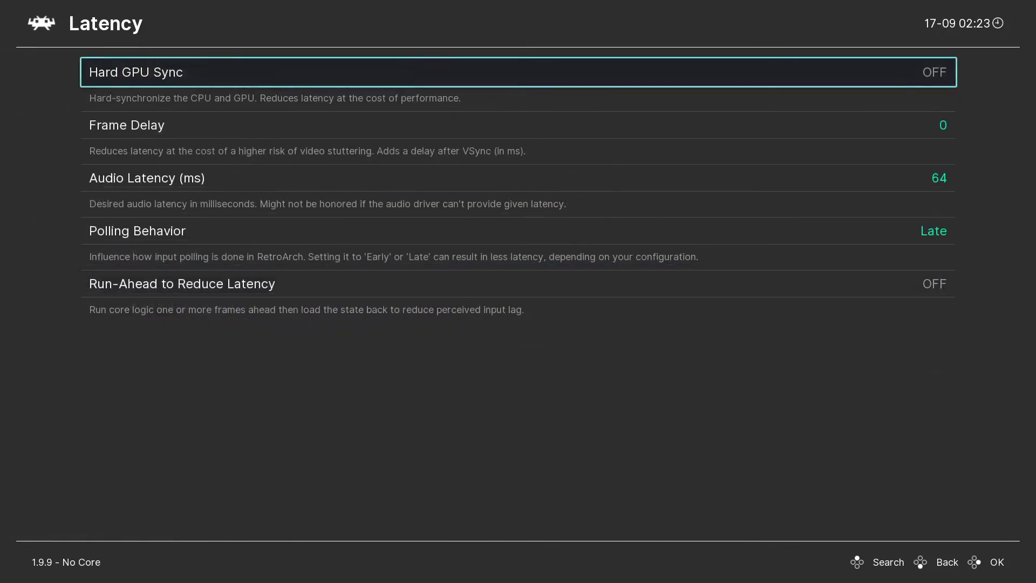
{"action": "key", "text": "BackSpace"}
{"action": "key", "text": "Up"}
{"action": "key", "text": "Return"}
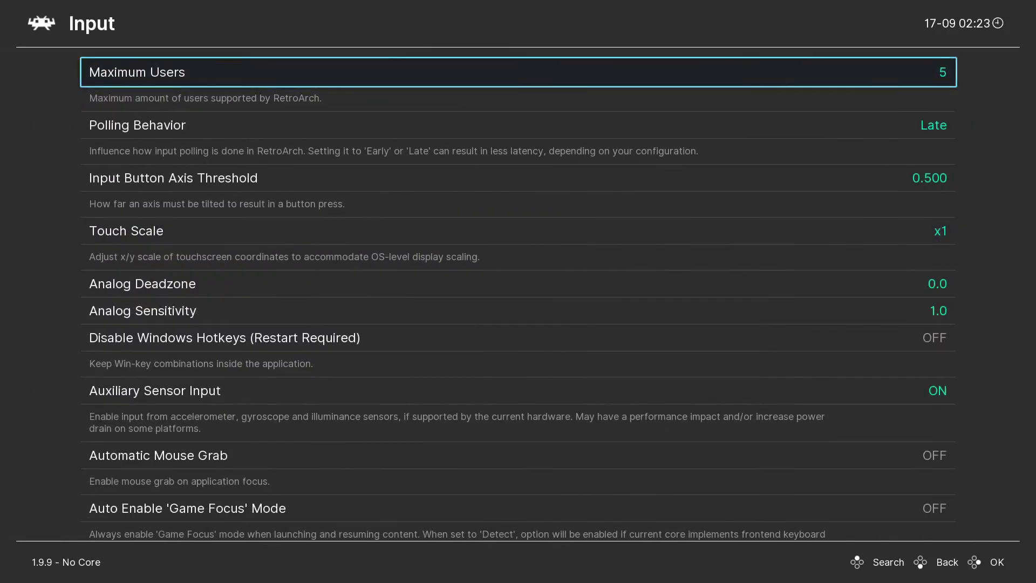
Open the Port 1 Controls in the Input settings
{"action": "key", "text": "Up"}
{"action": "key", "text": "Up"}
{"action": "key", "text": "Up"}
{"action": "key", "text": "Up"}
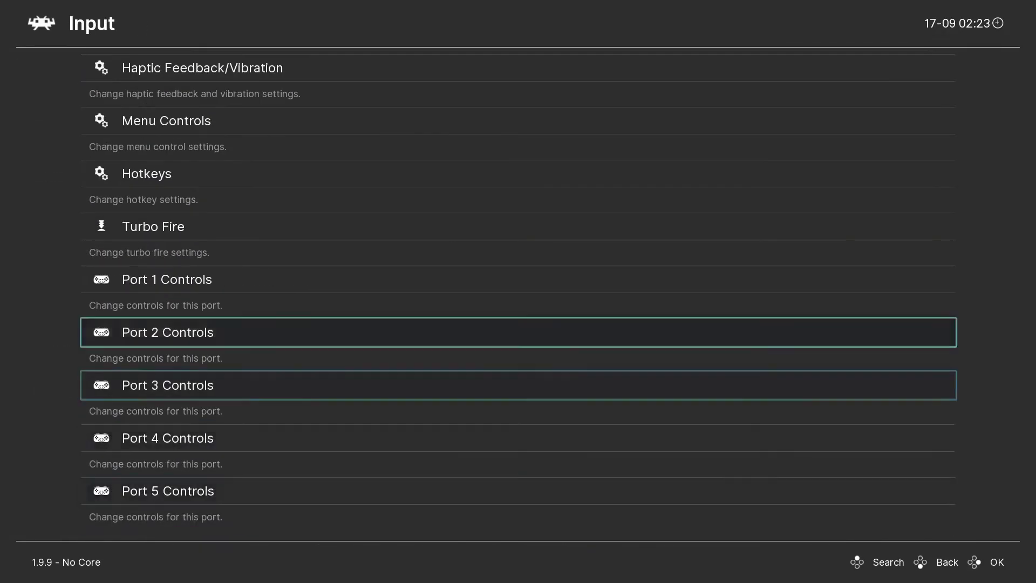
{"action": "key", "text": "Up"}
{"action": "key", "text": "Up"}
{"action": "key", "text": "Down"}
{"action": "key", "text": "Return"}
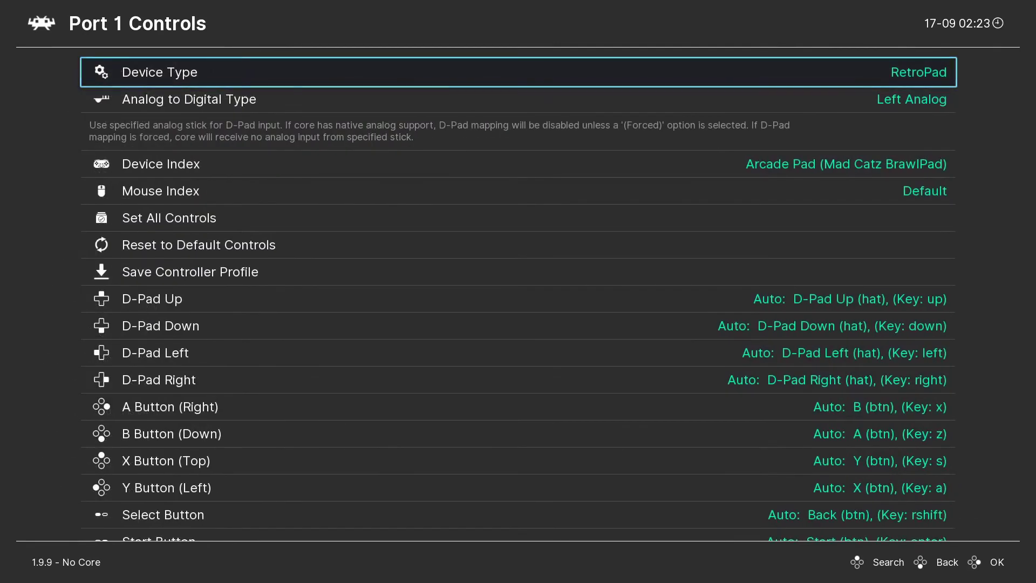
Run Set All Controls for Port 1 and bind the D-pad directions and buttons on the Mad Catz BrawlPad
{"action": "key", "text": "Down"}
{"action": "key", "text": "Down"}
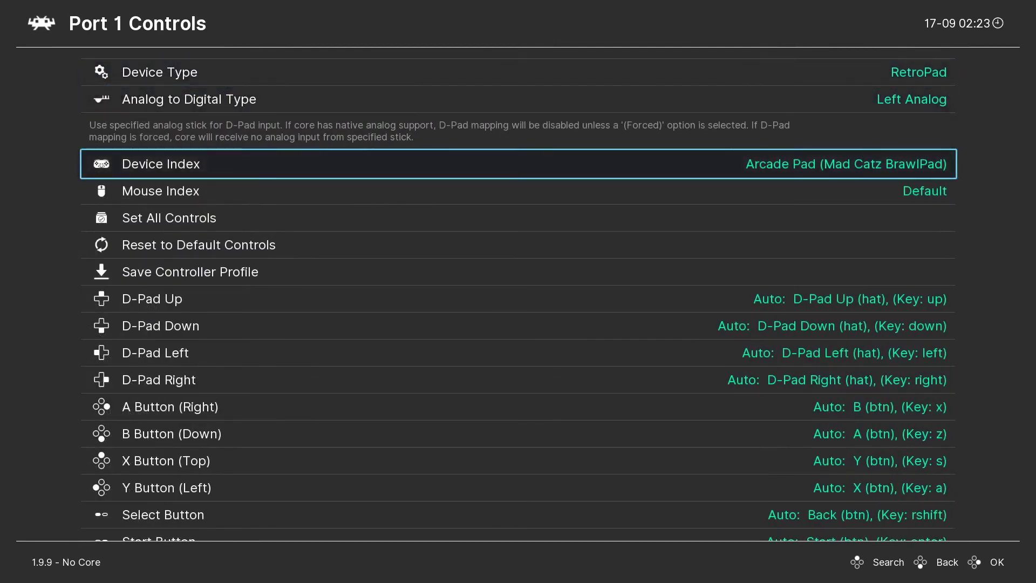
{"action": "key", "text": "Down"}
{"action": "key", "text": "Down"}
{"action": "key", "text": "Return"}
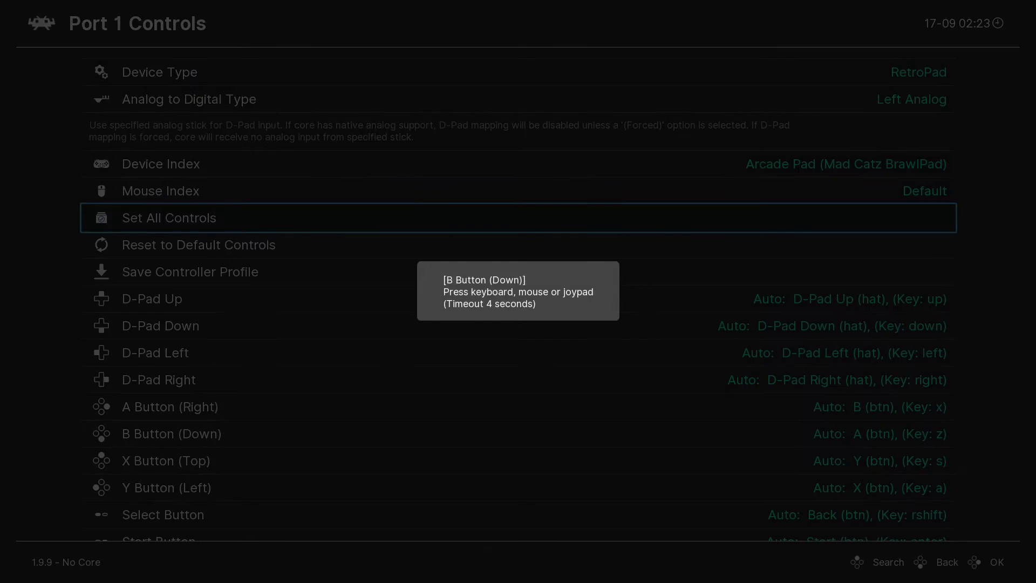
{"action": "key", "text": "z"}
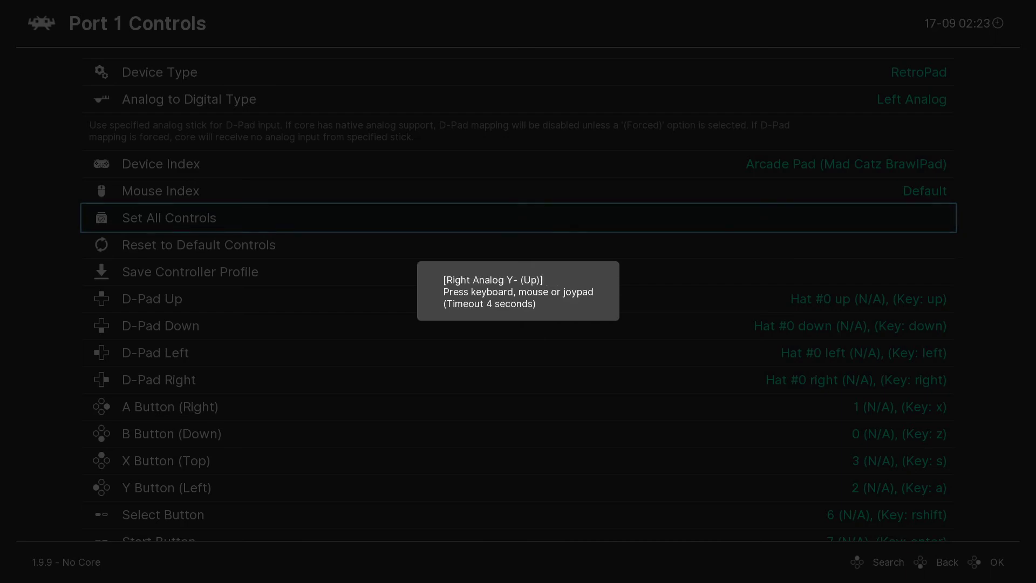
Leave the Port 1 Controls and the Input settings and return to the Main Menu
{"action": "key", "text": "Up"}
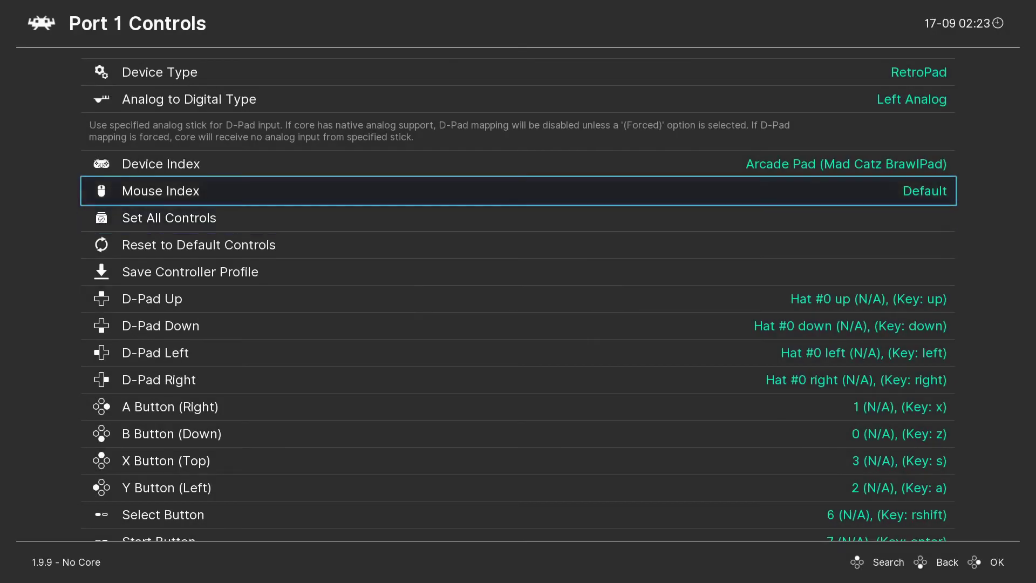
{"action": "key", "text": "Up"}
{"action": "key", "text": "Up"}
{"action": "key", "text": "Down"}
{"action": "key", "text": "Down"}
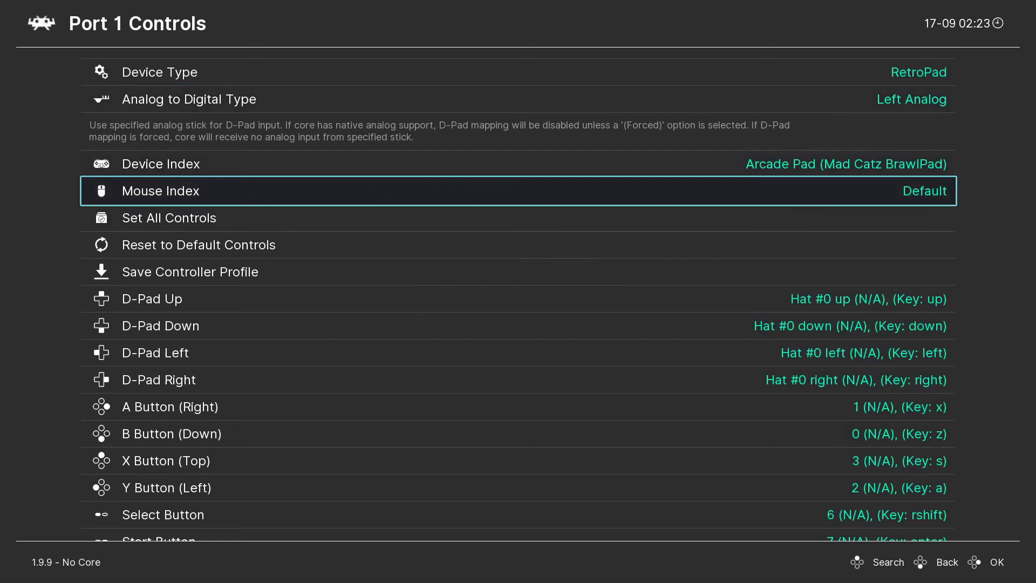
{"action": "key", "text": "BackSpace"}
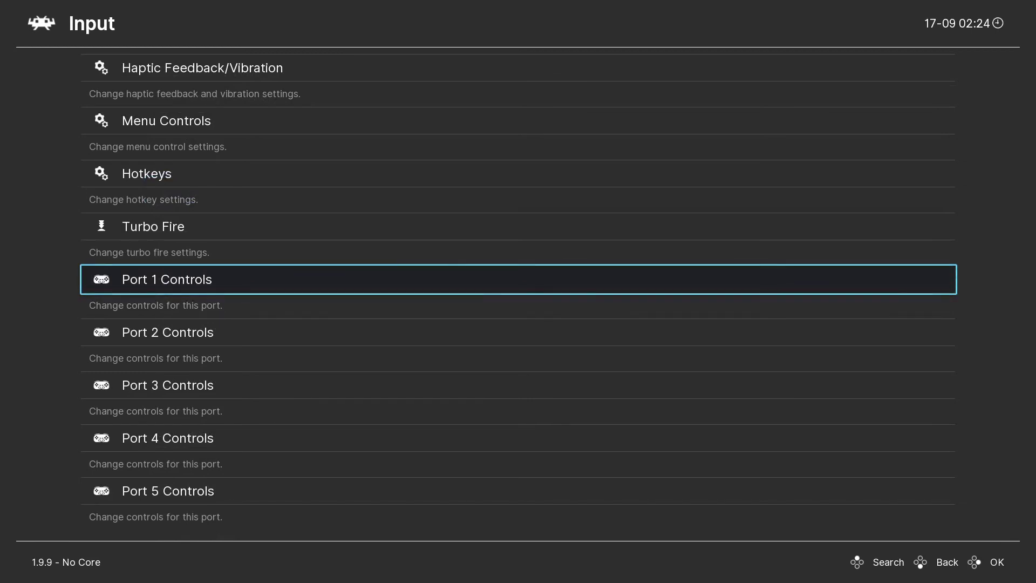
{"action": "key", "text": "BackSpace"}
{"action": "key", "text": "Up"}
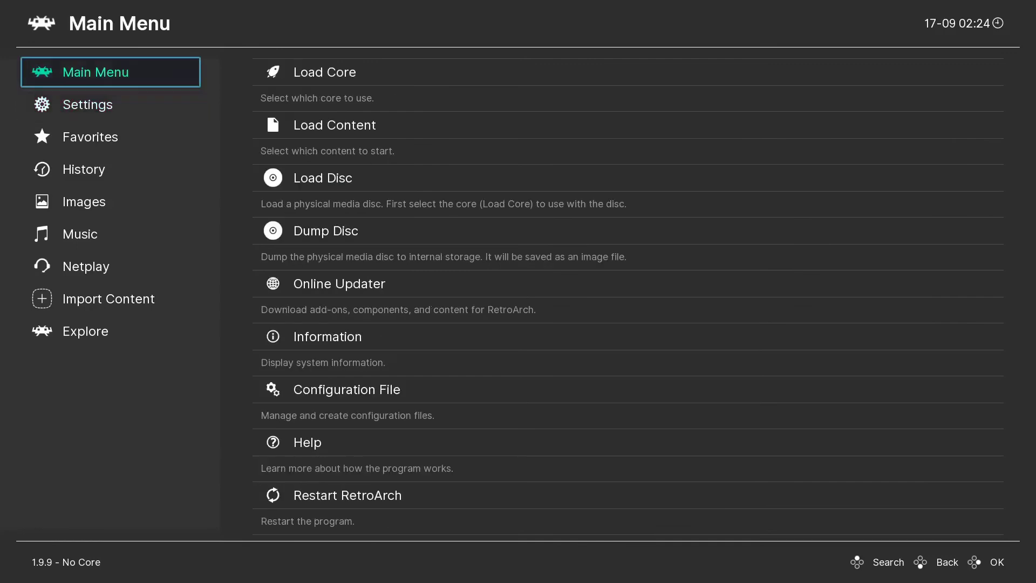
Open the Core Downloader through Load Core to view the available cores
{"action": "key", "text": "Right"}
{"action": "key", "text": "Return"}
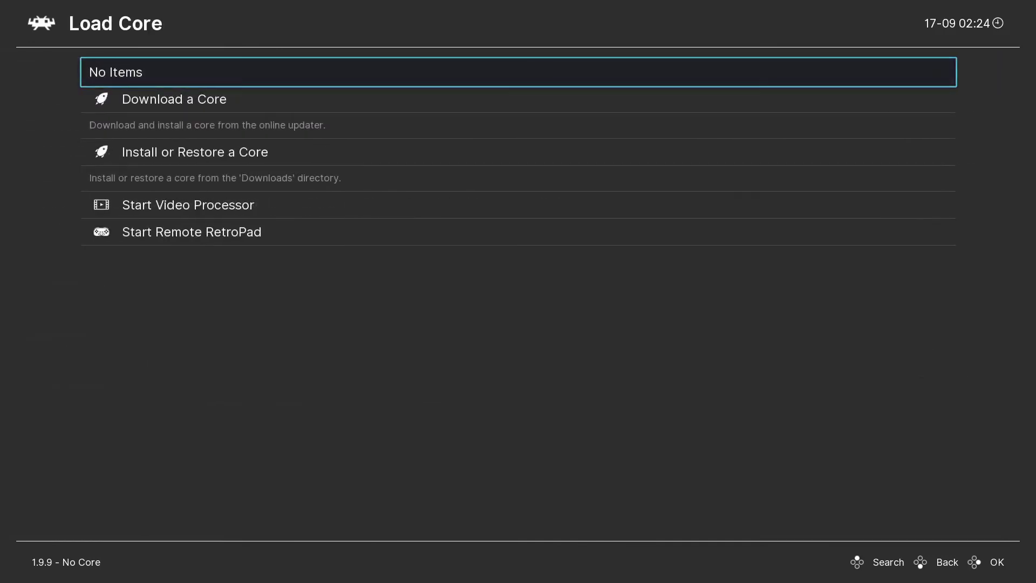
{"action": "key", "text": "Down"}
{"action": "key", "text": "Return"}
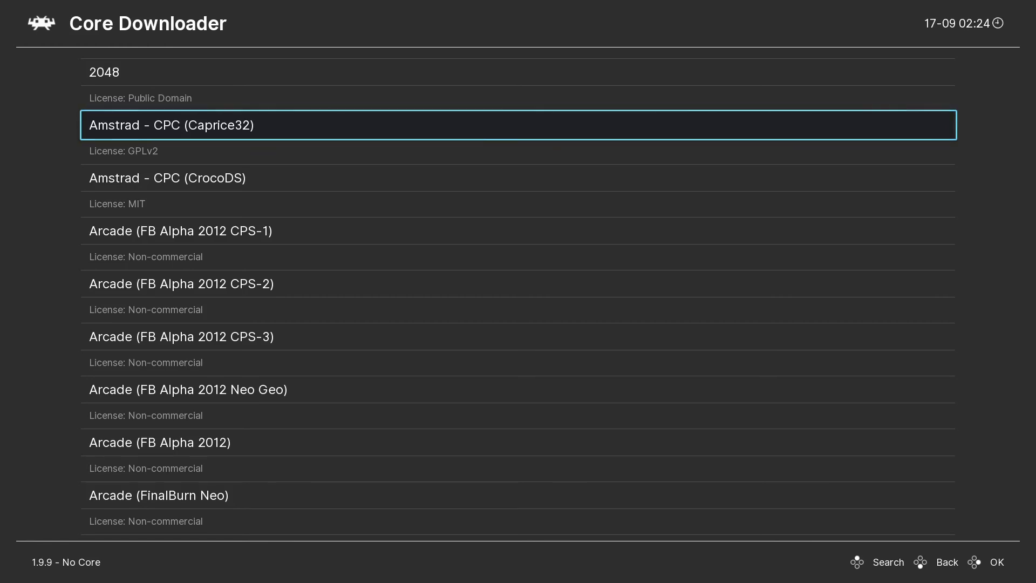
Leave the Core Downloader and quit RetroArch
{"action": "key", "text": "BackSpace"}
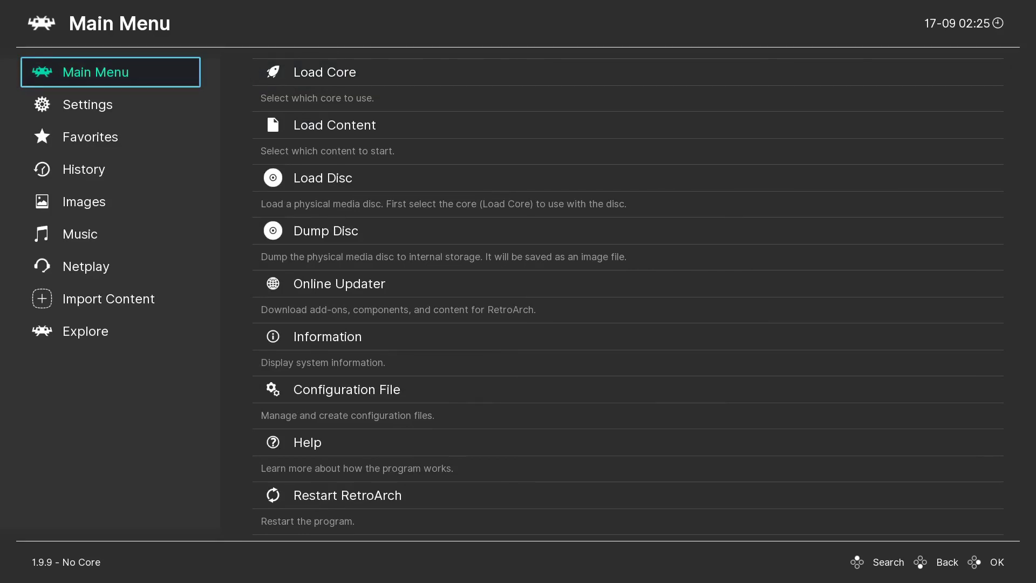
{"action": "key", "text": "Right"}
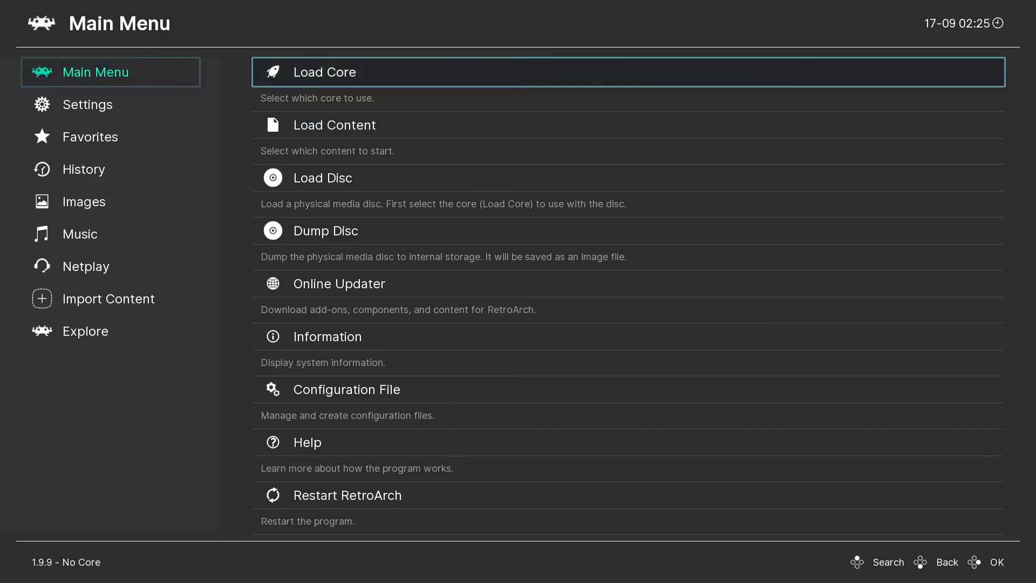
{"action": "key", "text": "Up"}
{"action": "key", "text": "Return"}
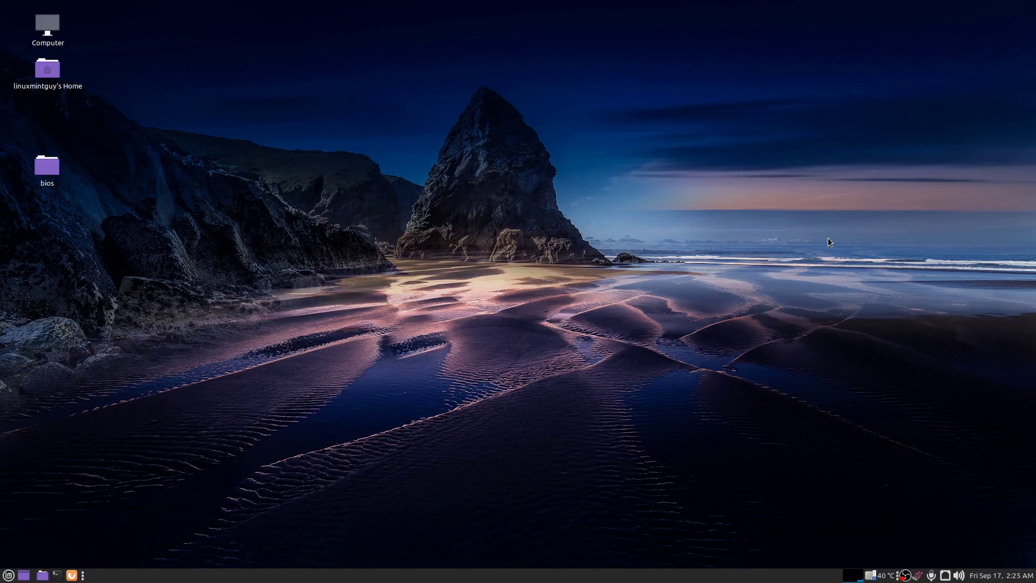